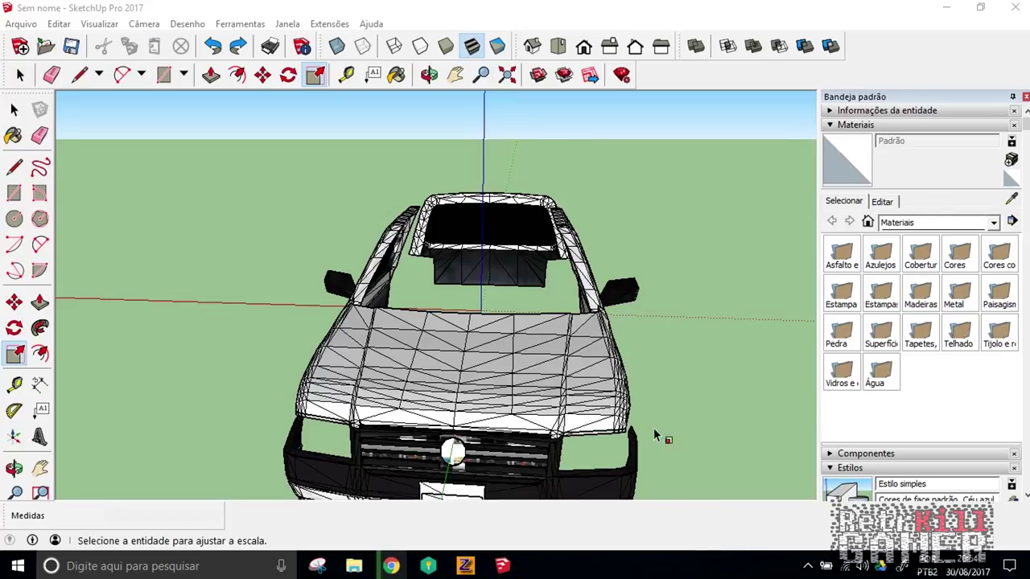
Open the white car's group for editing through Editar grupo
mouse_move(662, 432)
middle_mouse_down()
mouse_move(751, 367)
mouse_move(340, 413)
mouse_move(400, 322)
middle_mouse_up()
key("s")
right_click(400, 322)
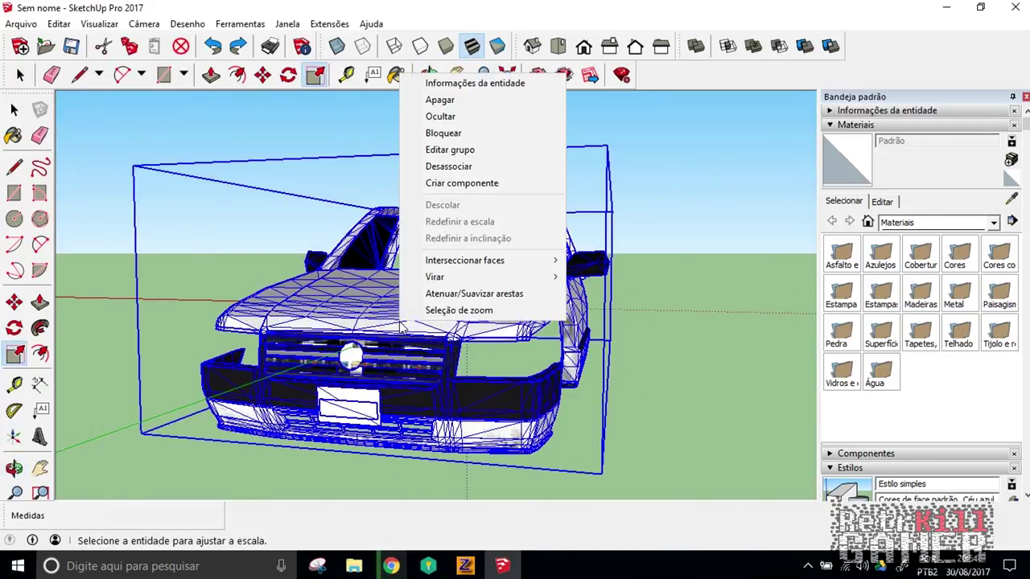
left_click(449, 149)
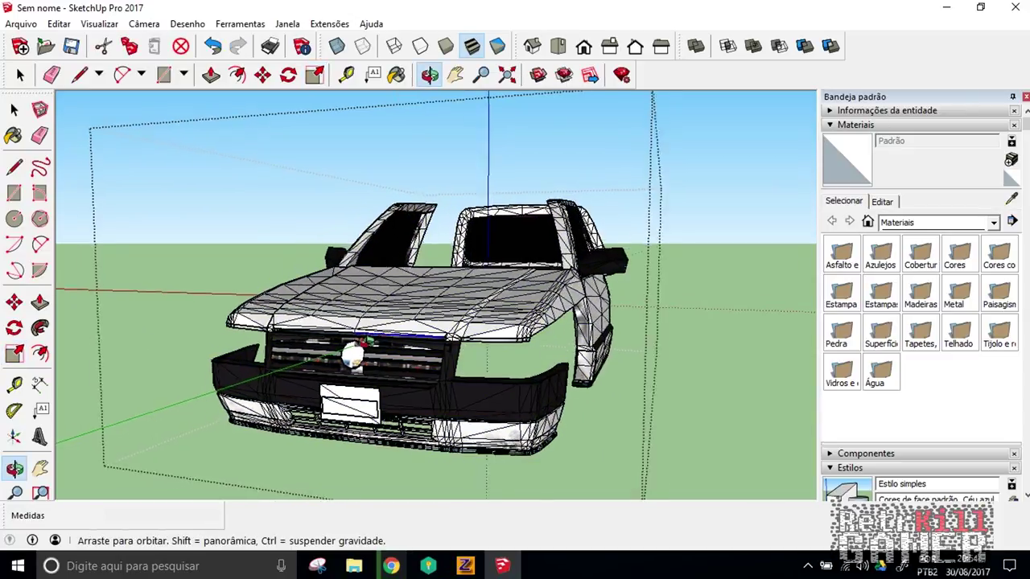
Orbit and zoom around the car until the driver door panels are framed
middle_click_drag(429, 330, 409, 379)
scroll(382, 328, "up", 2)
mouse_move(393, 312)
middle_mouse_down()
mouse_move(539, 241)
mouse_move(391, 281)
mouse_move(487, 275)
mouse_move(340, 334)
mouse_move(345, 381)
mouse_move(219, 430)
mouse_move(335, 375)
mouse_move(149, 390)
mouse_move(237, 362)
middle_mouse_up()
scroll(219, 430, "down", 3)
scroll(219, 431, "down", 2)
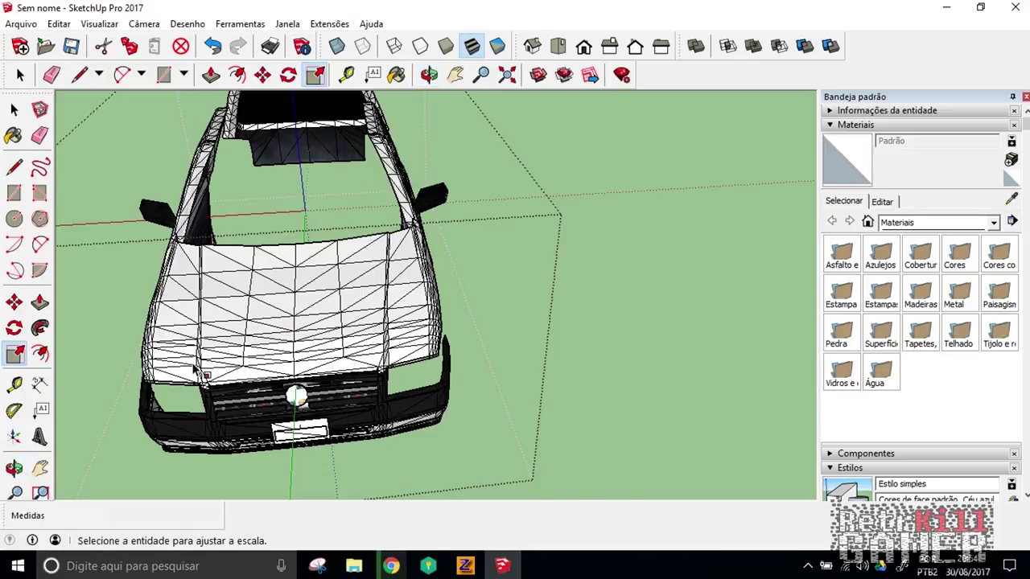
scroll(194, 369, "up", 2)
mouse_move(401, 354)
middle_mouse_down()
mouse_move(490, 310)
mouse_move(345, 351)
mouse_move(716, 206)
mouse_move(292, 315)
middle_mouse_up()
scroll(411, 371, "up", 3)
scroll(411, 371, "up", 2)
scroll(395, 322, "down", 3)
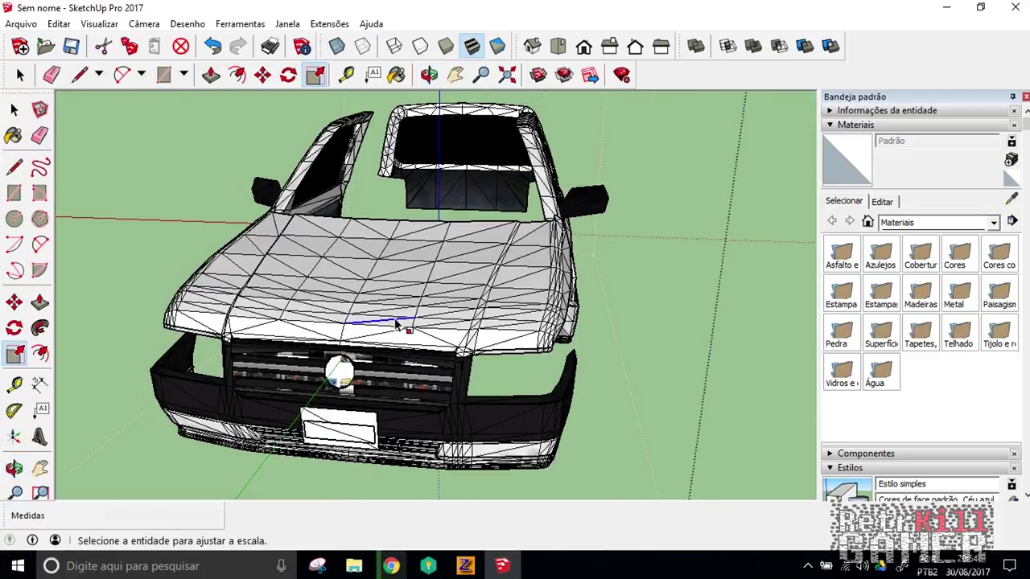
scroll(395, 322, "down", 2)
middle_click_drag(395, 322, 242, 309)
scroll(572, 287, "up", 3)
middle_click_drag(572, 287, 489, 379)
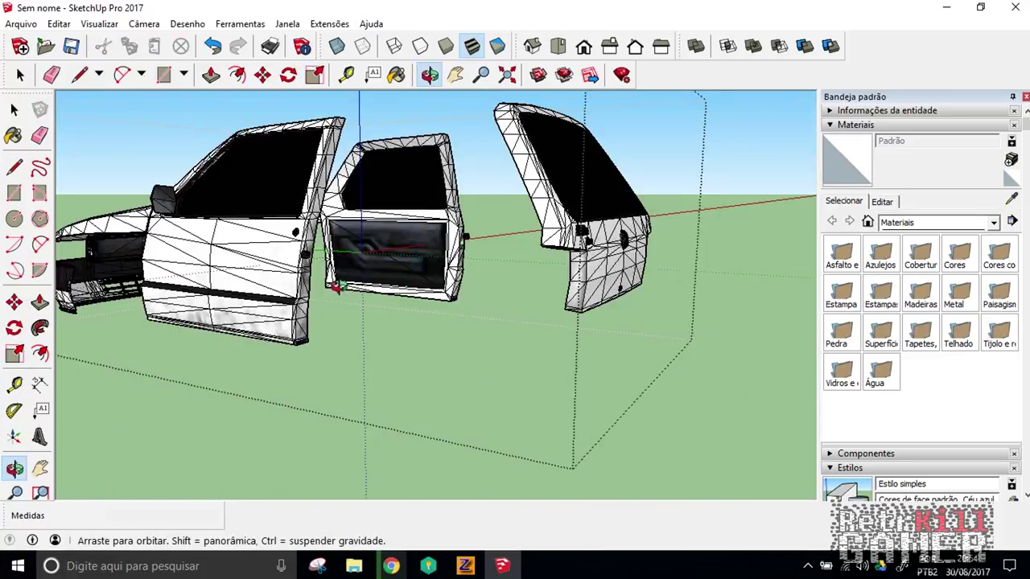
scroll(404, 408, "up", 3)
middle_click_drag(404, 407, 311, 403)
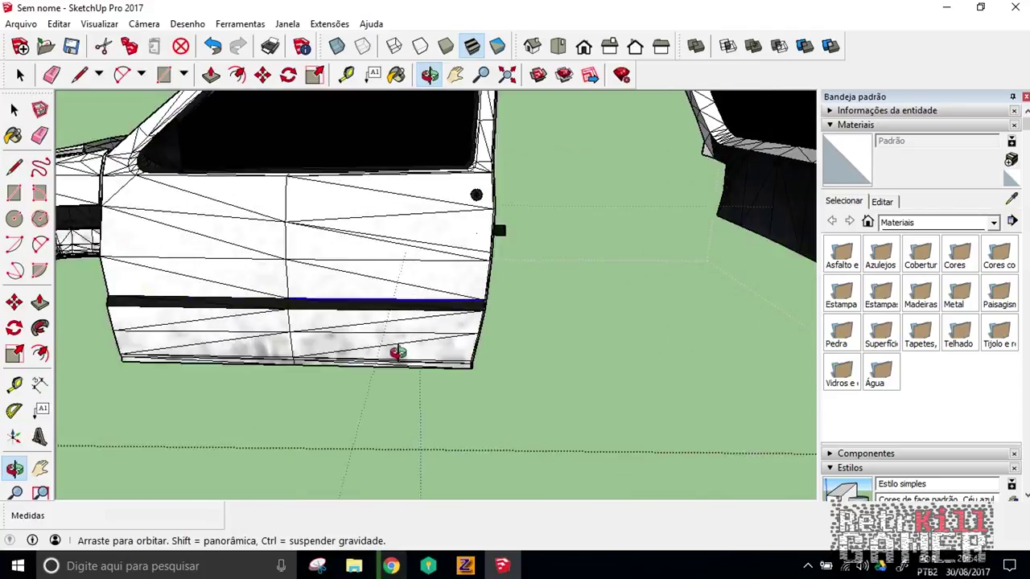
scroll(251, 387, "down", 3)
mouse_move(251, 386)
middle_mouse_down()
mouse_move(326, 381)
mouse_move(207, 395)
mouse_move(237, 374)
middle_mouse_up()
scroll(237, 375, "up", 3)
scroll(478, 345, "up", 3)
middle_click_drag(479, 346, 478, 322)
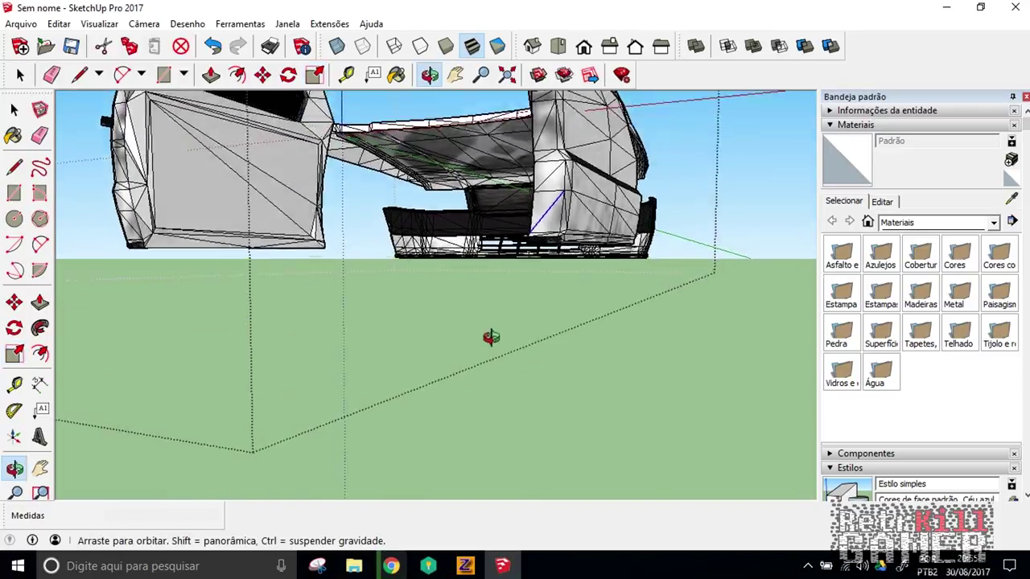
scroll(575, 290, "up", 3)
middle_click_drag(575, 290, 612, 266)
scroll(611, 266, "up", 3)
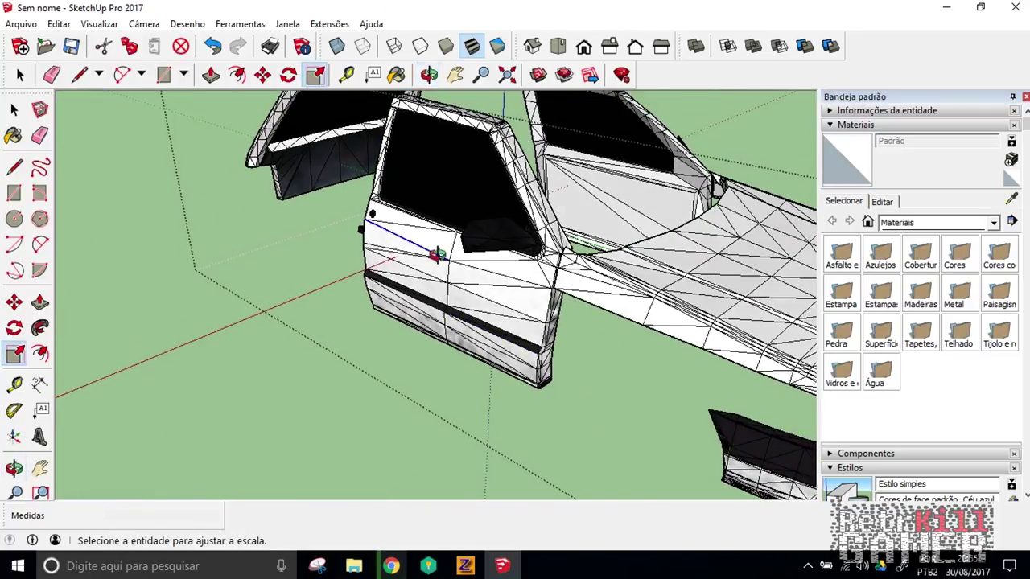
scroll(674, 218, "up", 2)
scroll(674, 217, "up", 2)
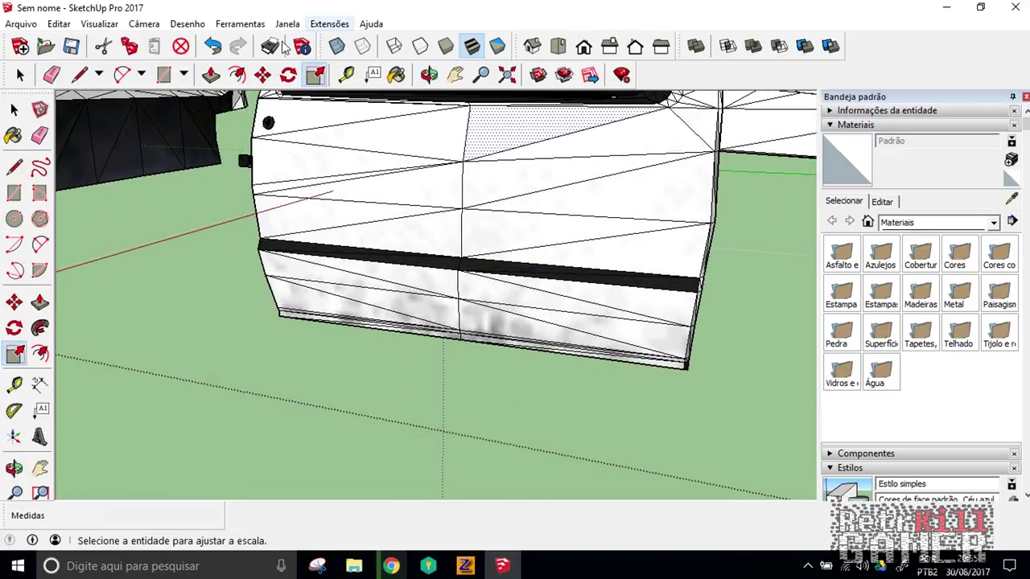
Scale a front door face inward along the red axis to about -14, denting the panel
left_click(316, 76)
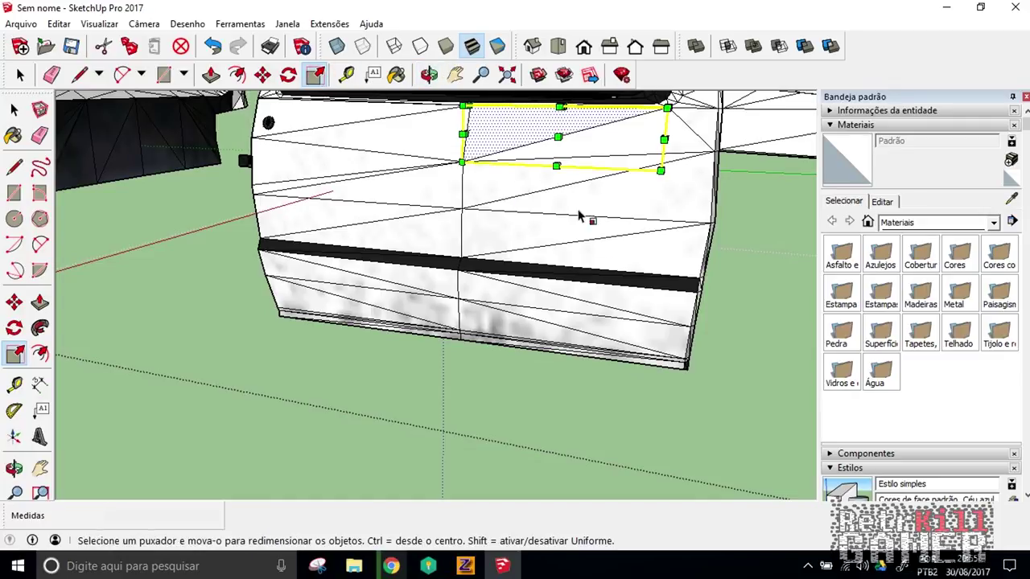
scroll(218, 164, "up", 3)
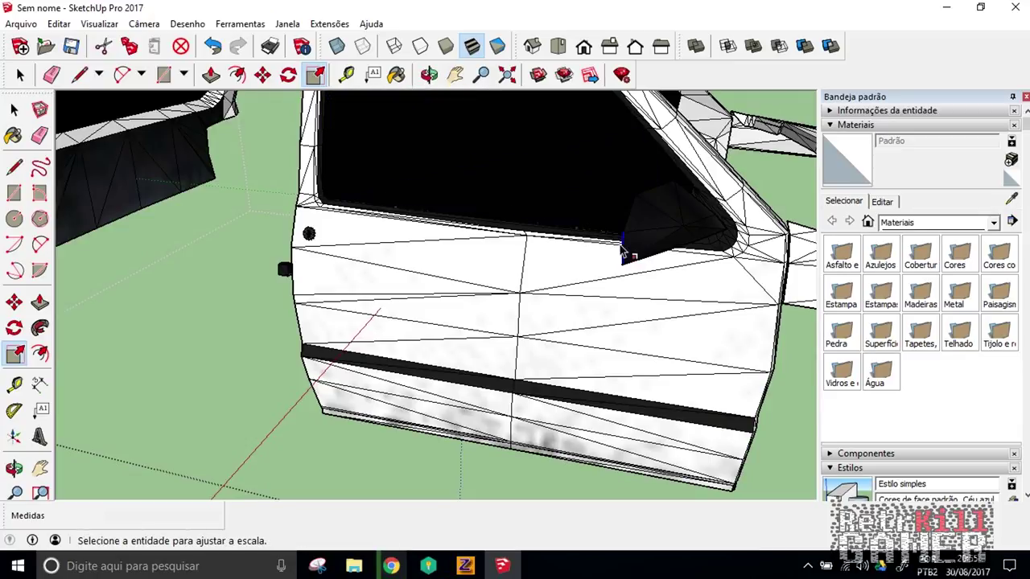
left_click(781, 448)
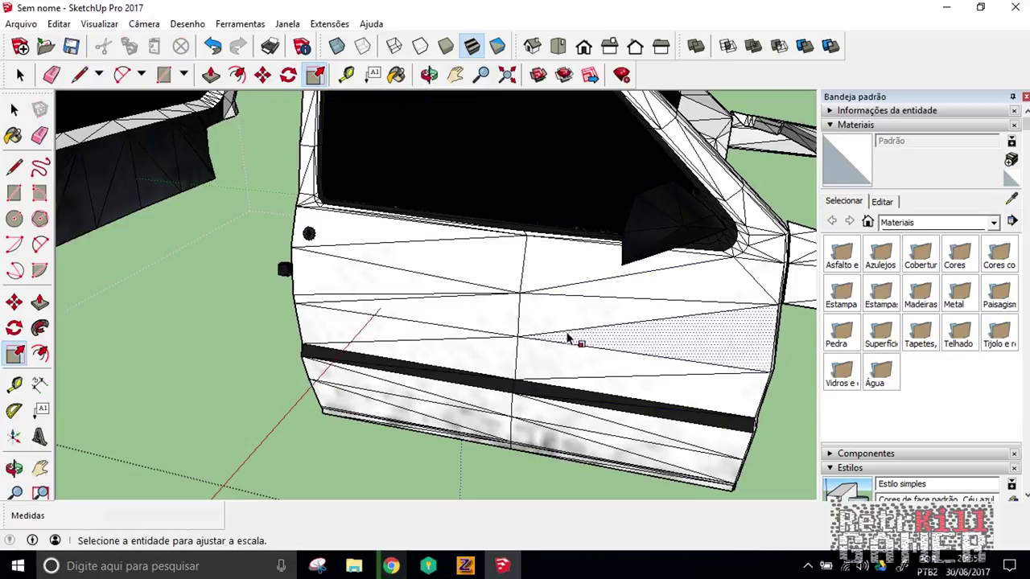
left_click(398, 303)
mouse_move(341, 327)
middle_mouse_down()
mouse_move(634, 347)
mouse_move(459, 357)
mouse_move(510, 294)
mouse_move(570, 330)
middle_mouse_up()
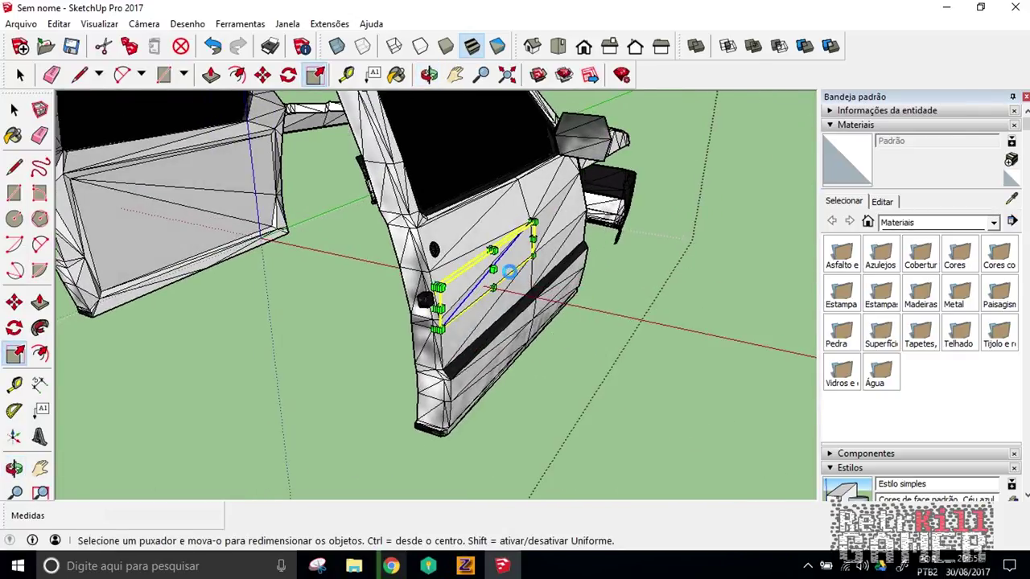
scroll(494, 271, "up", 2)
scroll(487, 268, "up", 2)
left_click(486, 267)
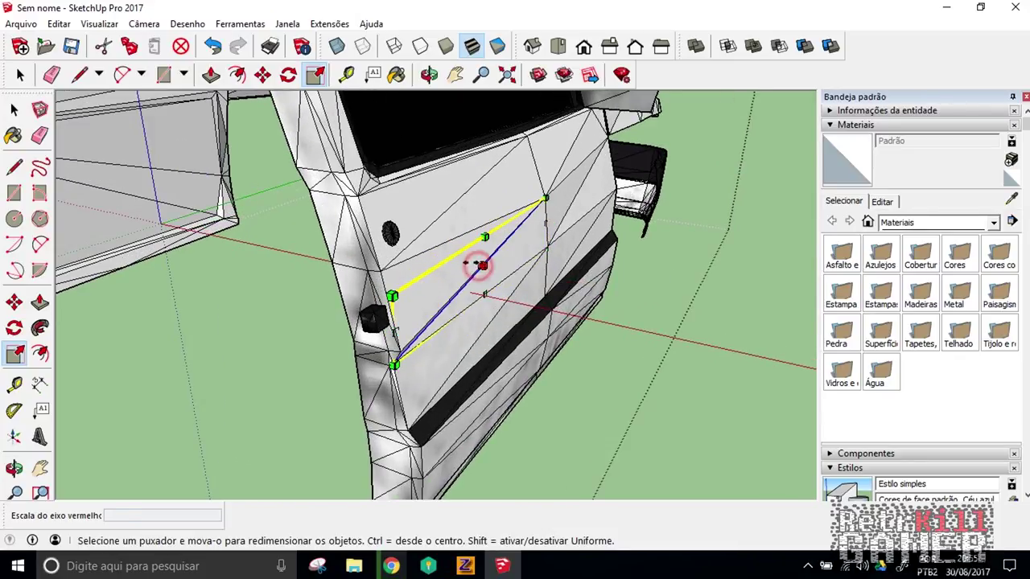
left_click(479, 266)
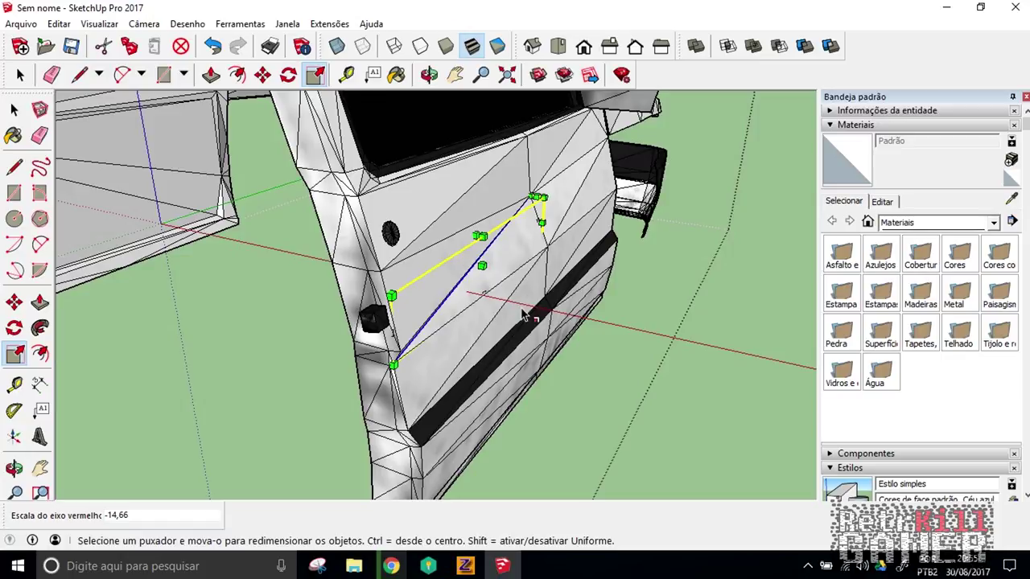
mouse_move(524, 317)
middle_mouse_down()
mouse_move(593, 239)
mouse_move(516, 283)
middle_mouse_up()
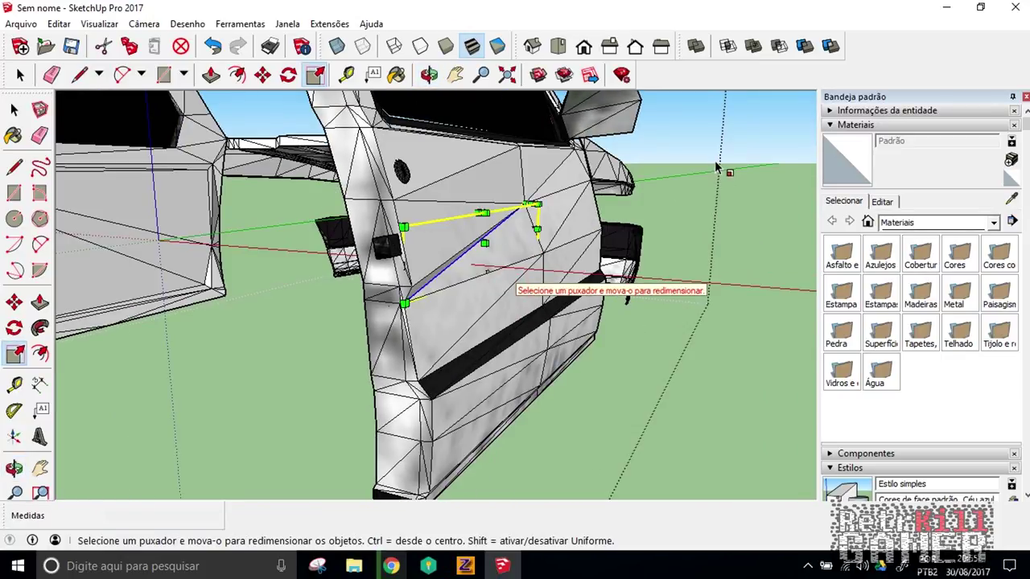
middle_click_drag(487, 272, 522, 276)
key("Escape")
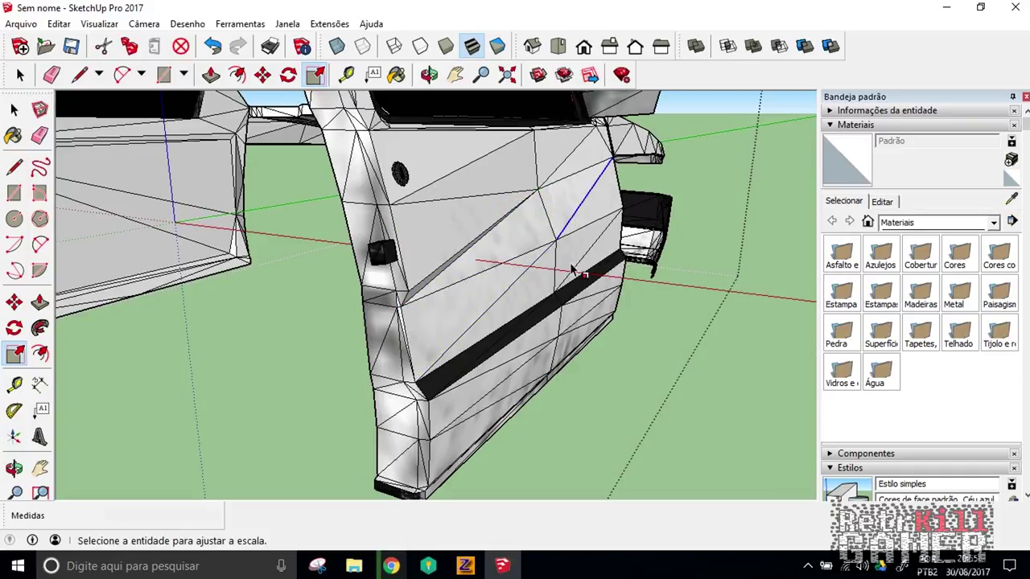
Scale the vertical door edge inward to crease the panel
left_click(556, 271)
left_click(550, 267)
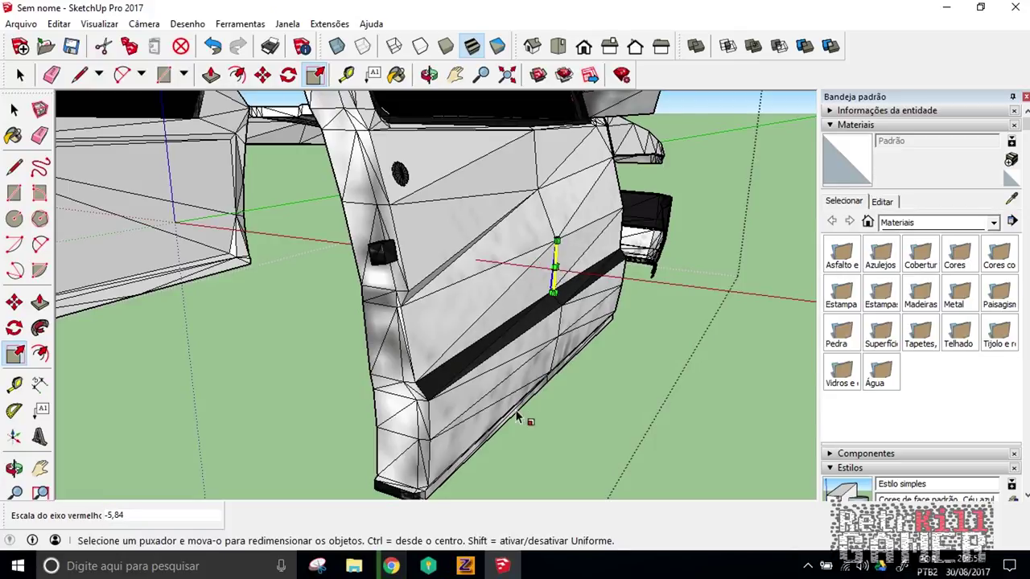
key("Escape")
mouse_move(512, 318)
middle_mouse_down()
mouse_move(581, 329)
mouse_move(611, 363)
mouse_move(494, 268)
mouse_move(198, 272)
mouse_move(276, 306)
mouse_move(230, 317)
mouse_move(626, 320)
mouse_move(492, 395)
middle_mouse_up()
Scale the lower door panel edge inward along the red axis to -4,85
left_click(453, 354)
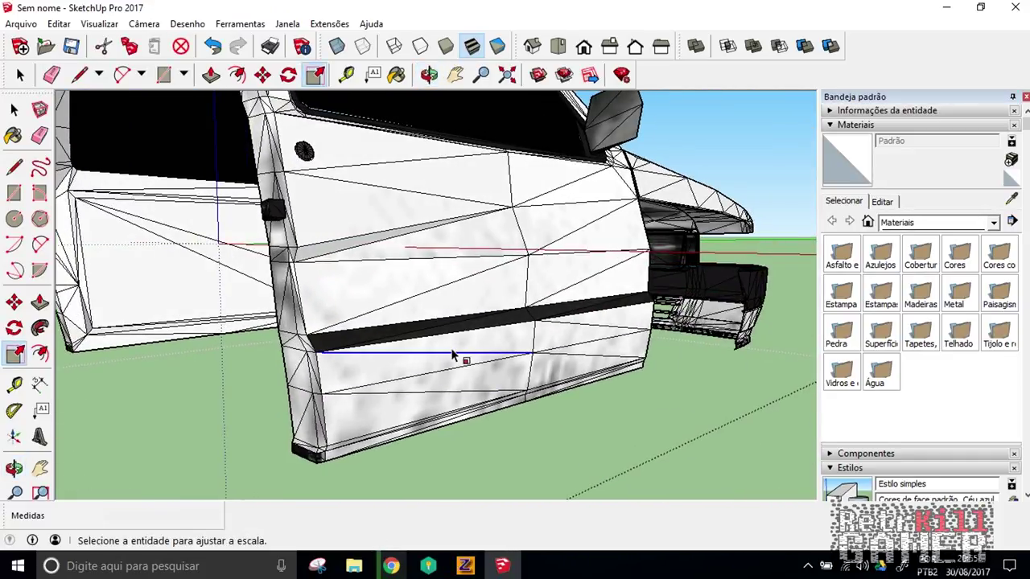
left_click_drag(435, 350, 431, 351)
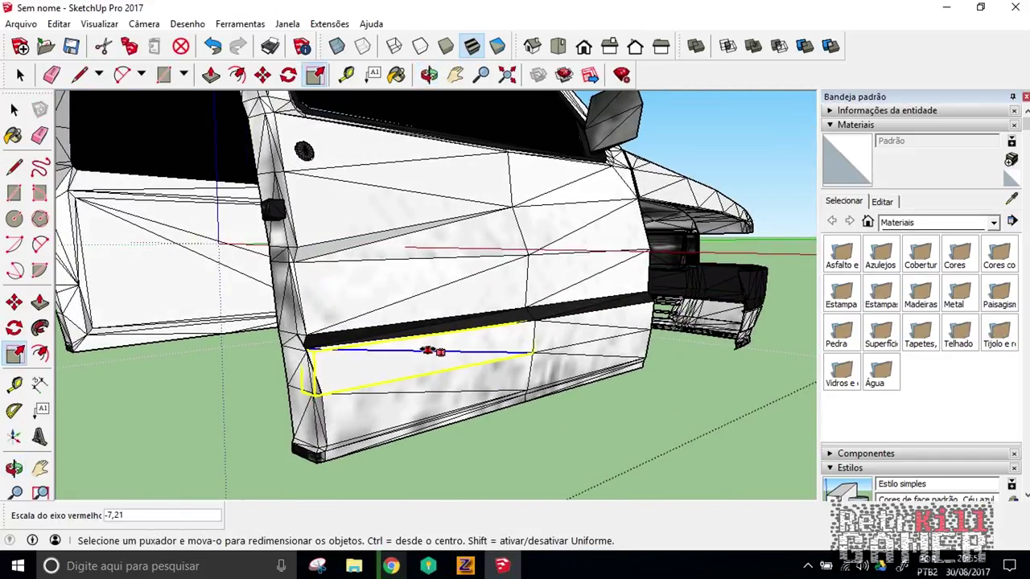
key("Escape")
left_click_drag(441, 353, 434, 351)
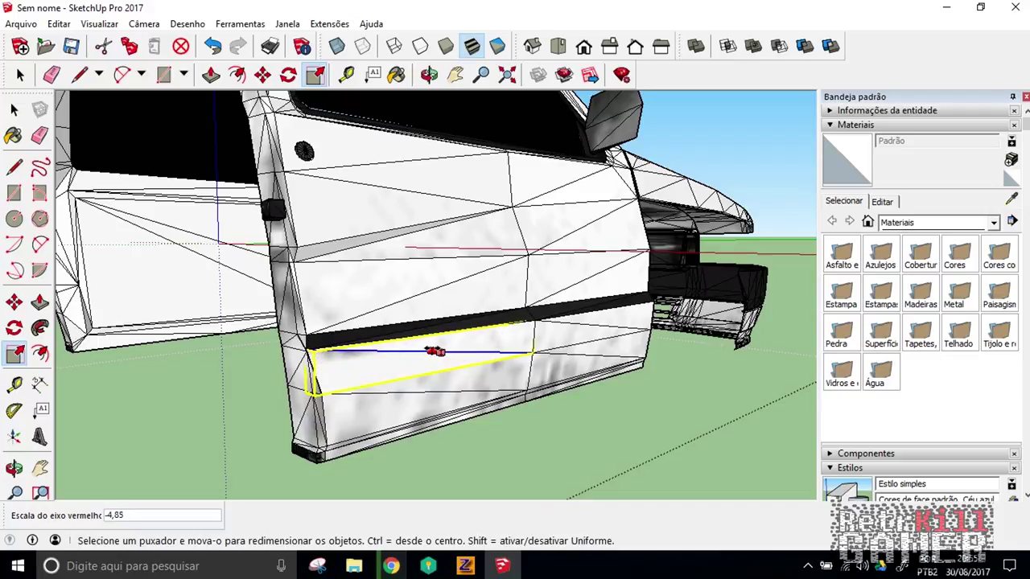
left_click_drag(435, 351, 448, 363)
mouse_move(455, 370)
middle_mouse_down()
mouse_move(597, 343)
mouse_move(523, 386)
mouse_move(528, 395)
mouse_move(477, 386)
mouse_move(472, 372)
mouse_move(424, 403)
mouse_move(430, 389)
mouse_move(442, 395)
middle_mouse_up()
Scale the small lower door face inward to -1,00, denting it below the strip
left_click(441, 393)
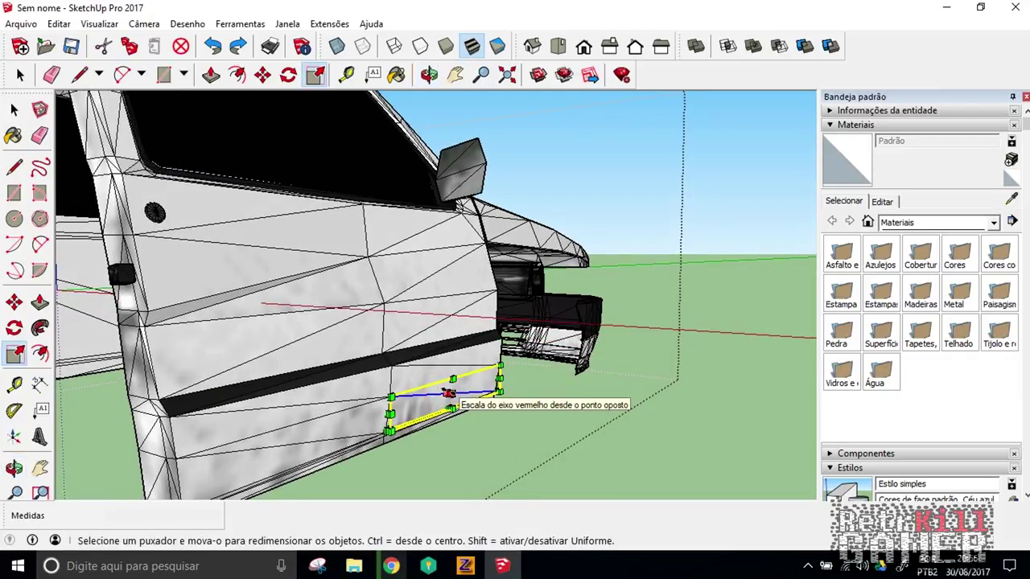
left_click_drag(449, 393, 444, 393)
mouse_move(432, 411)
middle_mouse_down()
mouse_move(504, 384)
mouse_move(514, 368)
middle_mouse_up()
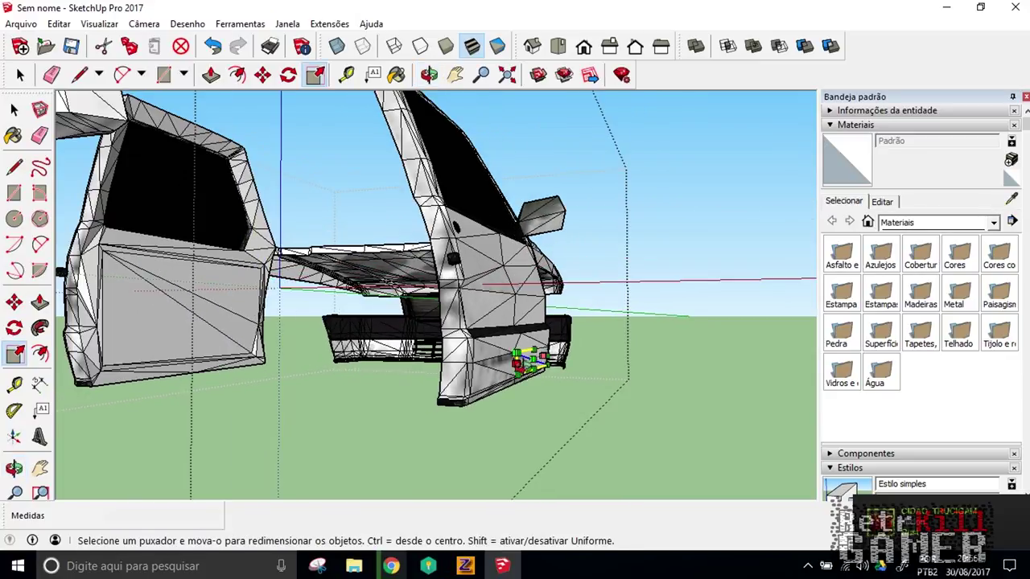
scroll(513, 368, "up", 2)
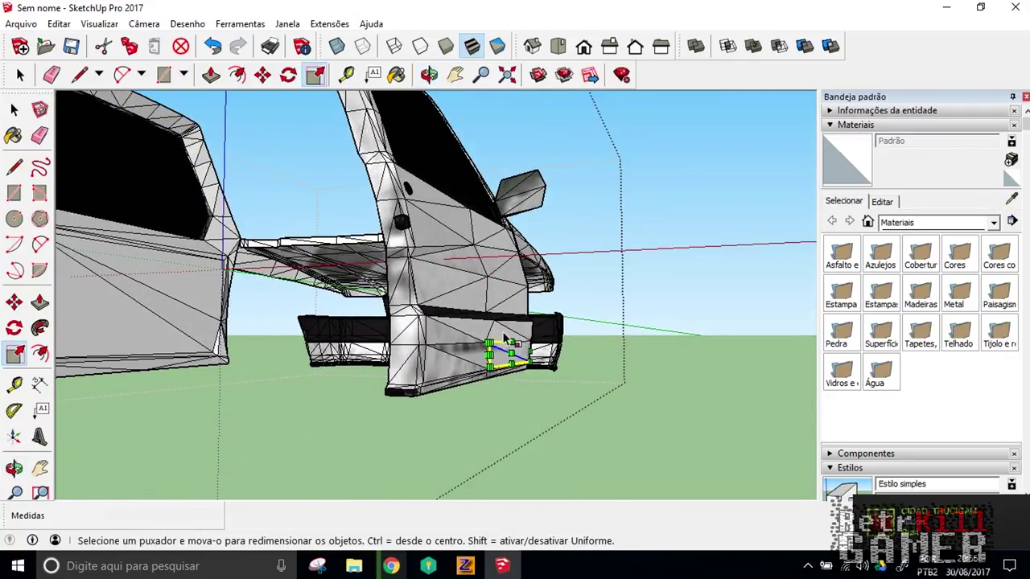
scroll(496, 346, "up", 2)
key("Escape")
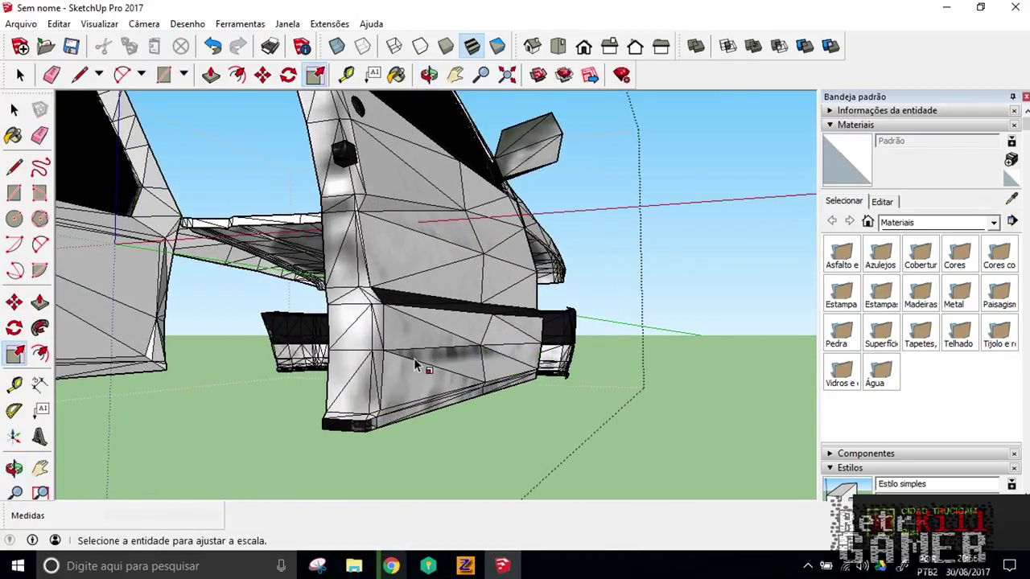
Stretch a door face along the red axis by about 5,44
left_click(417, 366)
left_click_drag(420, 367, 442, 372)
mouse_move(441, 372)
middle_mouse_down()
mouse_move(515, 402)
mouse_move(432, 359)
middle_mouse_up()
scroll(563, 394, "up", 3)
scroll(529, 374, "up", 2)
scroll(528, 374, "down", 3)
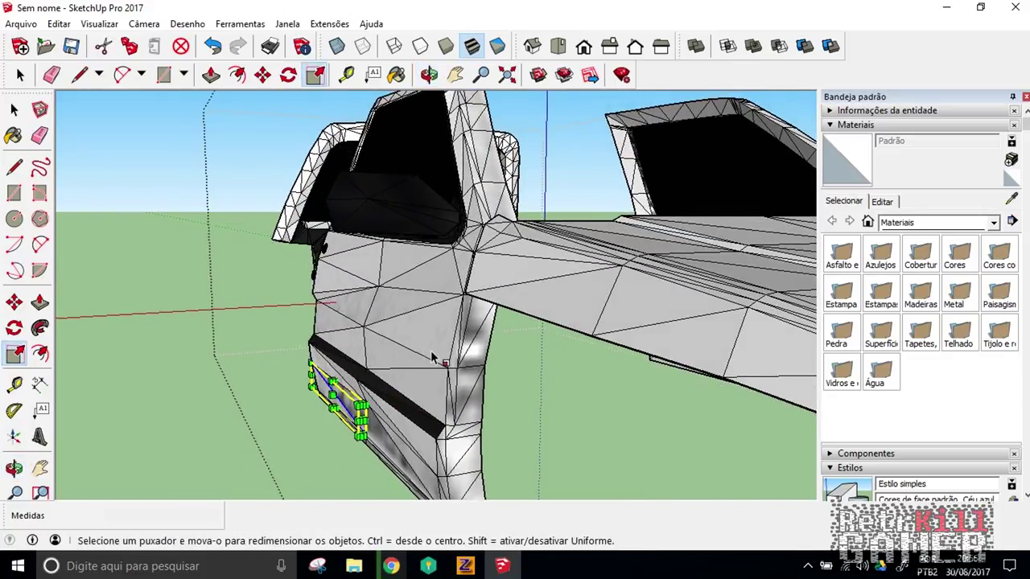
Stretch the narrow face above the black strip about 1,30 along the door
left_click(415, 354)
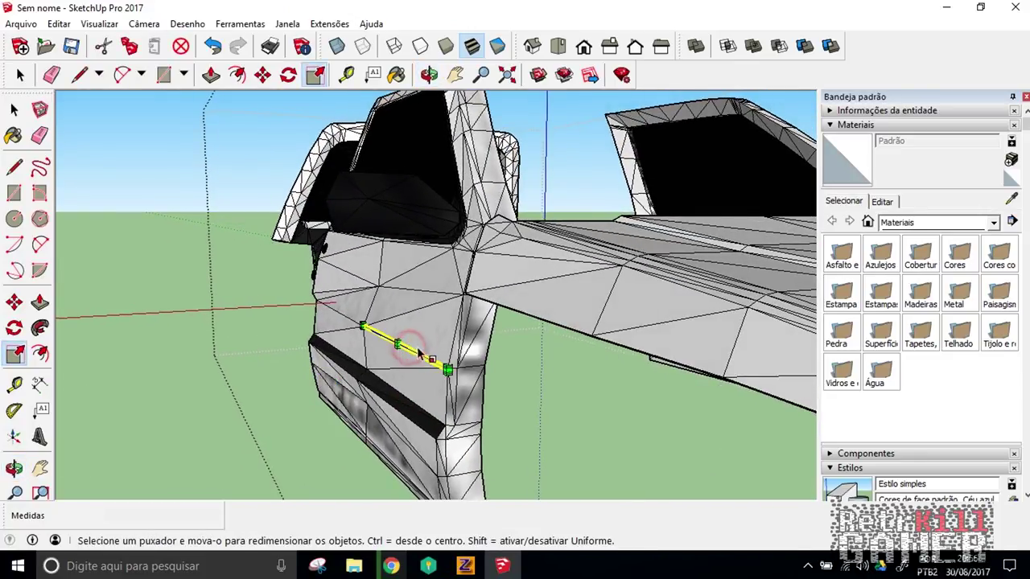
left_click_drag(400, 342, 398, 338)
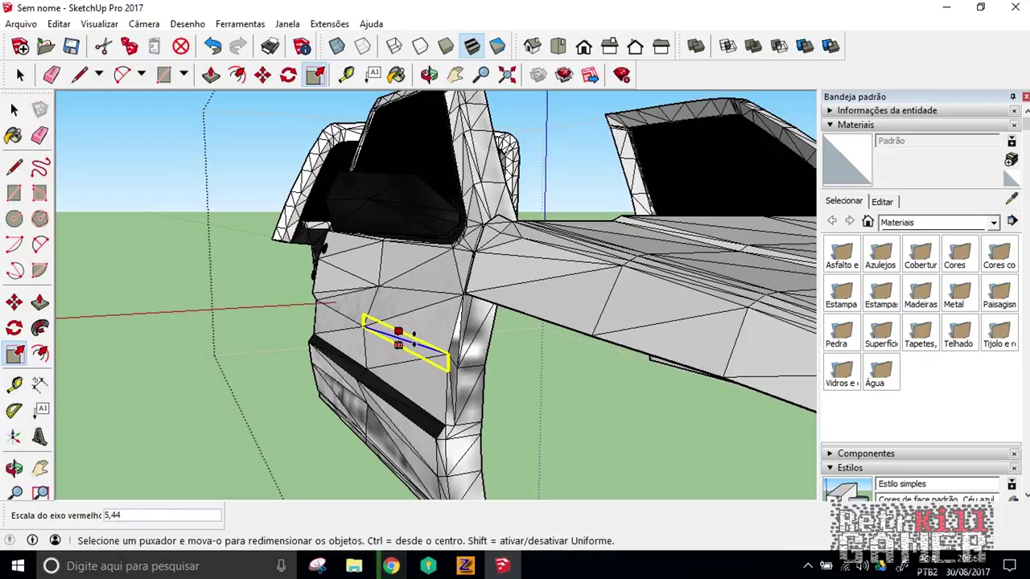
left_click_drag(398, 337, 404, 337)
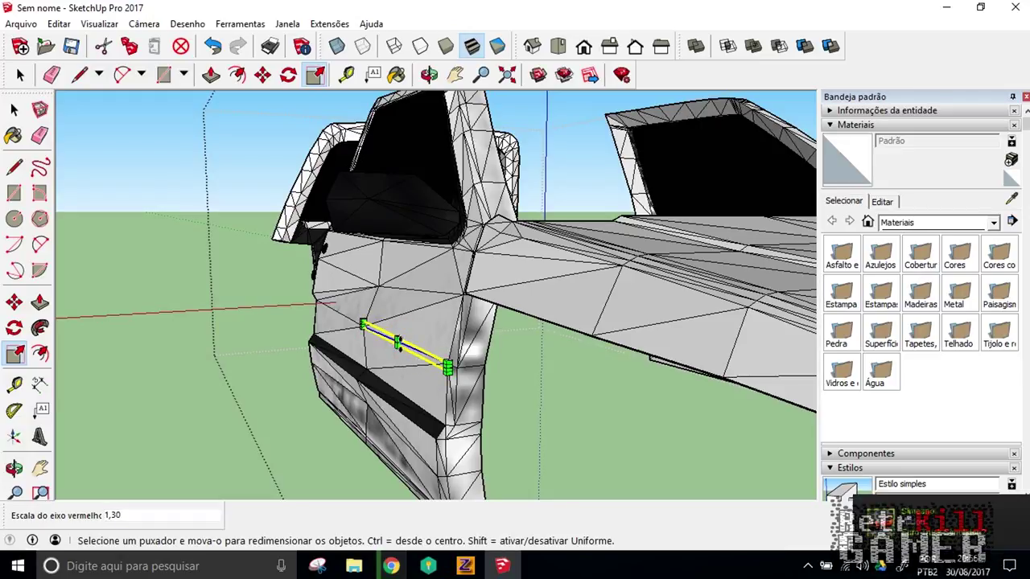
scroll(398, 343, "up", 3)
scroll(395, 330, "up", 3)
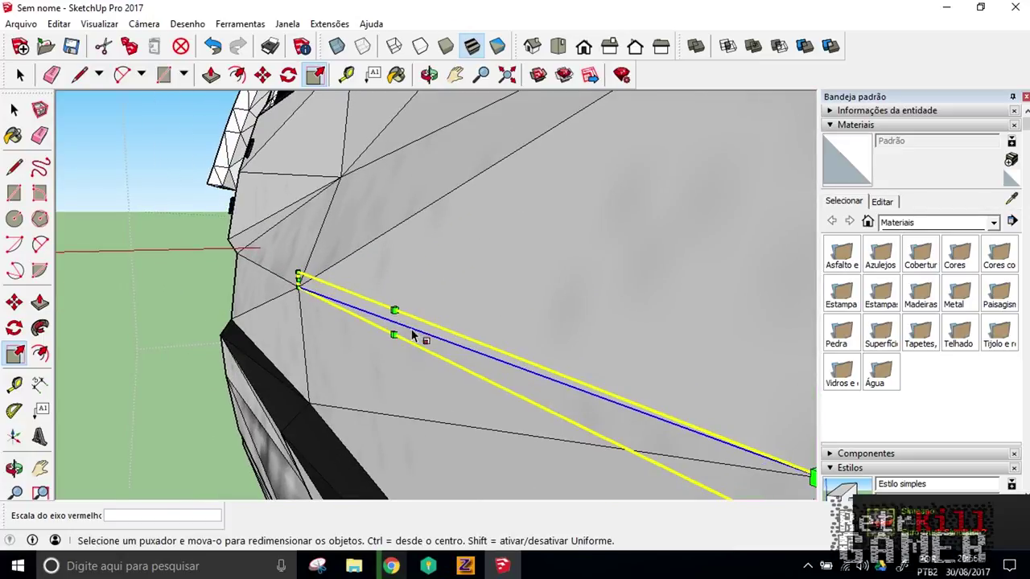
left_click_drag(394, 334, 368, 356)
mouse_move(368, 356)
middle_mouse_down()
mouse_move(357, 366)
mouse_move(225, 362)
mouse_move(360, 364)
mouse_move(349, 370)
mouse_move(349, 408)
mouse_move(368, 477)
mouse_move(173, 445)
mouse_move(188, 367)
mouse_move(379, 310)
mouse_move(257, 145)
middle_mouse_up()
scroll(253, 138, "up", 2)
scroll(298, 185, "up", 3)
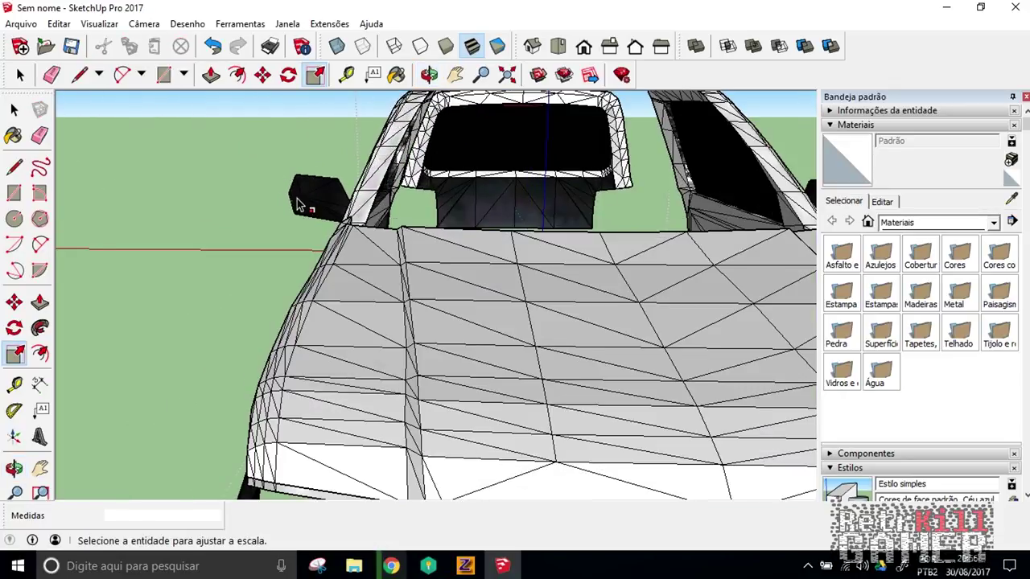
scroll(320, 225, "up", 1)
mouse_move(320, 225)
middle_mouse_down()
mouse_move(391, 249)
mouse_move(329, 259)
mouse_move(298, 191)
middle_mouse_up()
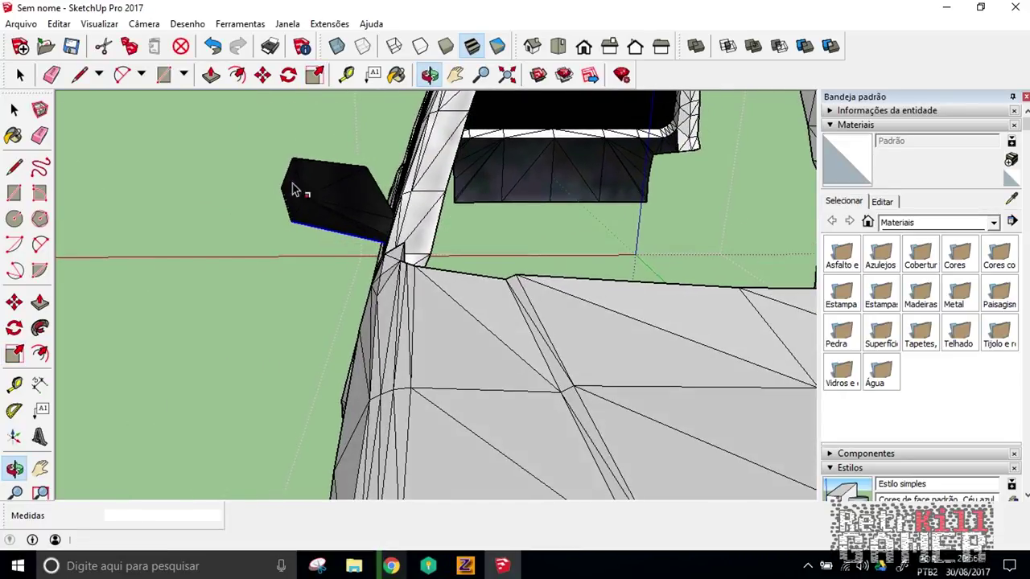
left_click(319, 227)
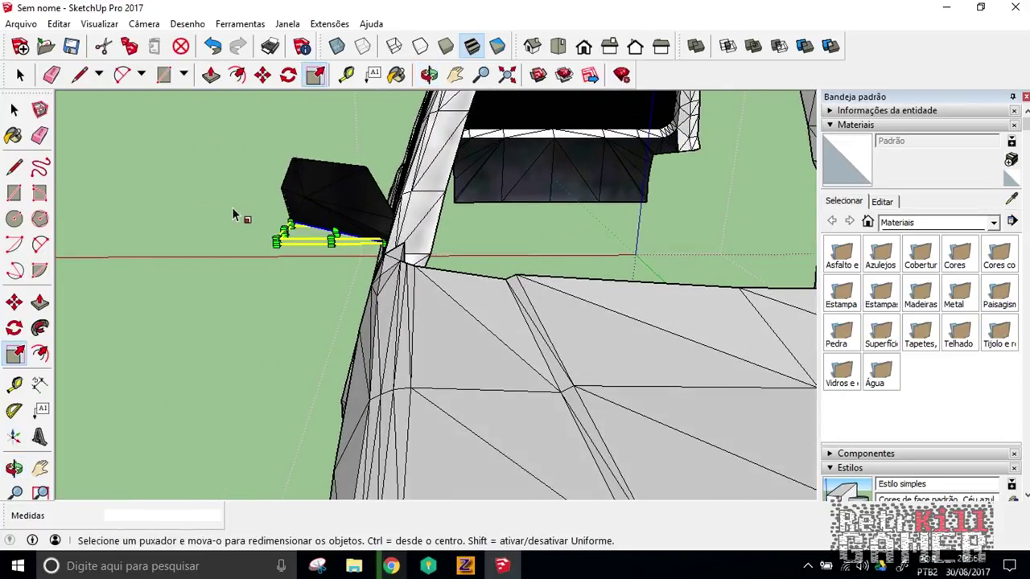
left_click(232, 213)
left_click(20, 74)
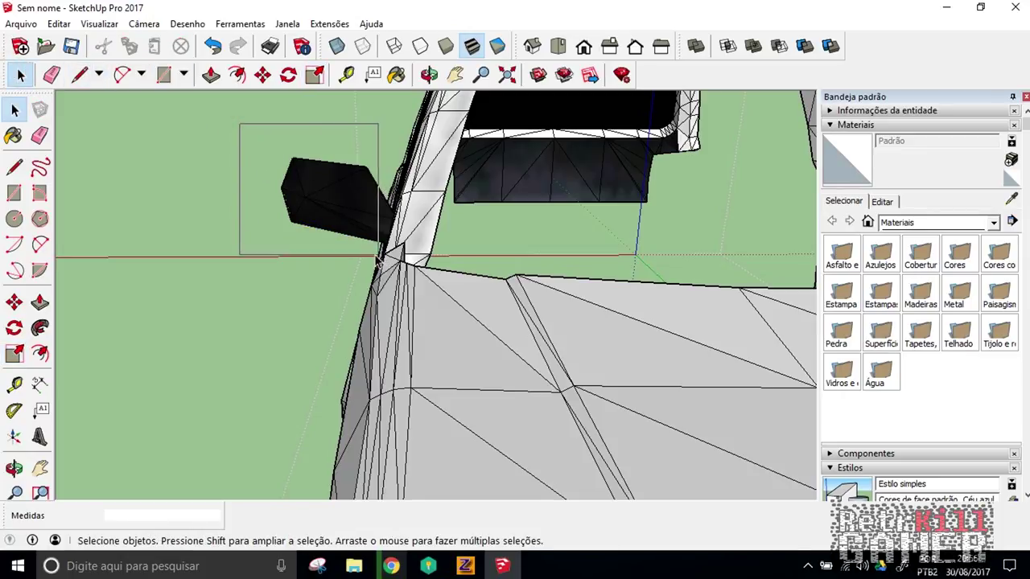
middle_click_drag(361, 256, 390, 245)
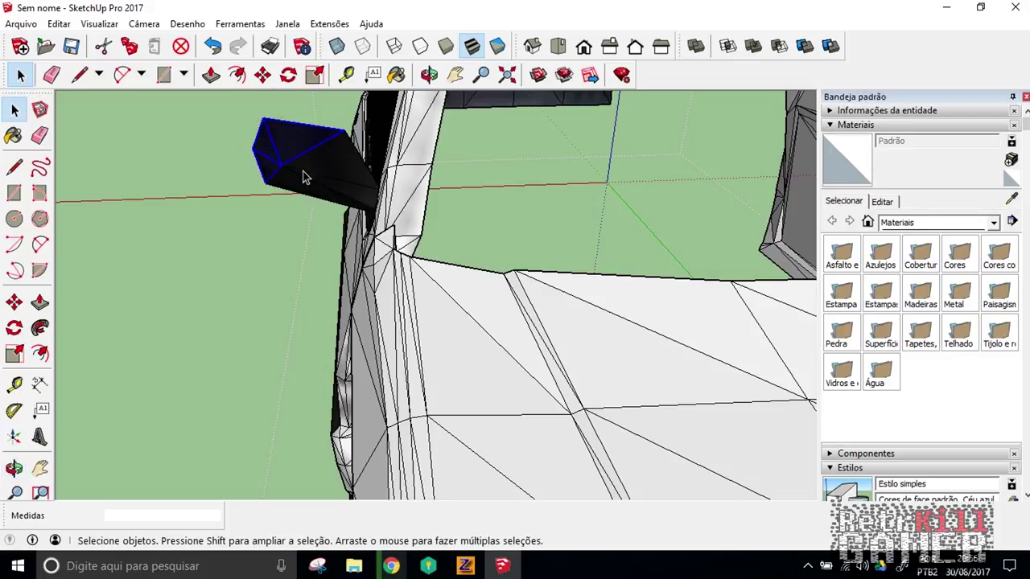
mouse_move(350, 215)
middle_mouse_down()
mouse_move(391, 188)
mouse_move(195, 306)
mouse_move(547, 243)
mouse_move(238, 392)
mouse_move(409, 352)
mouse_move(490, 349)
mouse_move(597, 259)
middle_mouse_up()
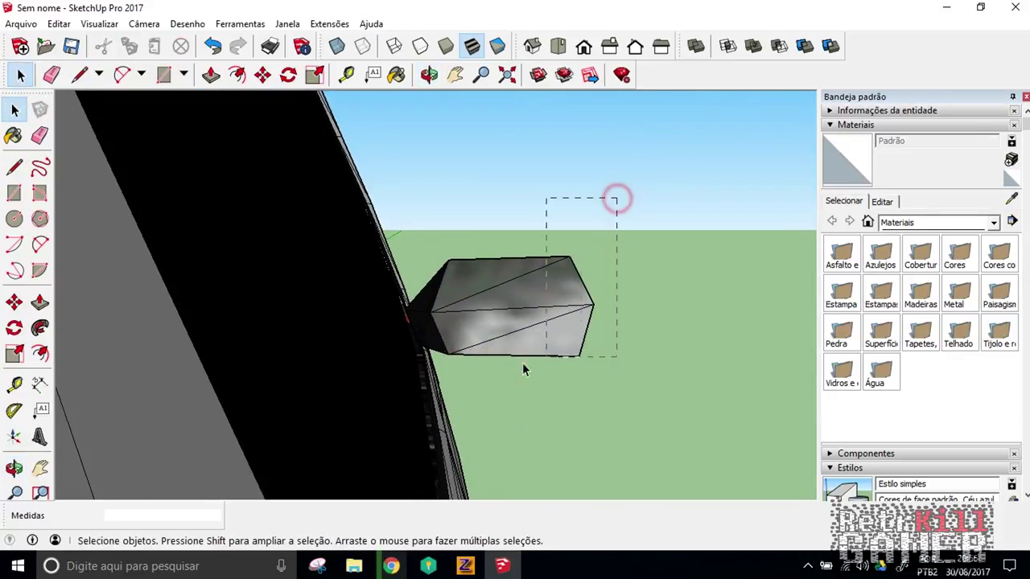
left_click(437, 365)
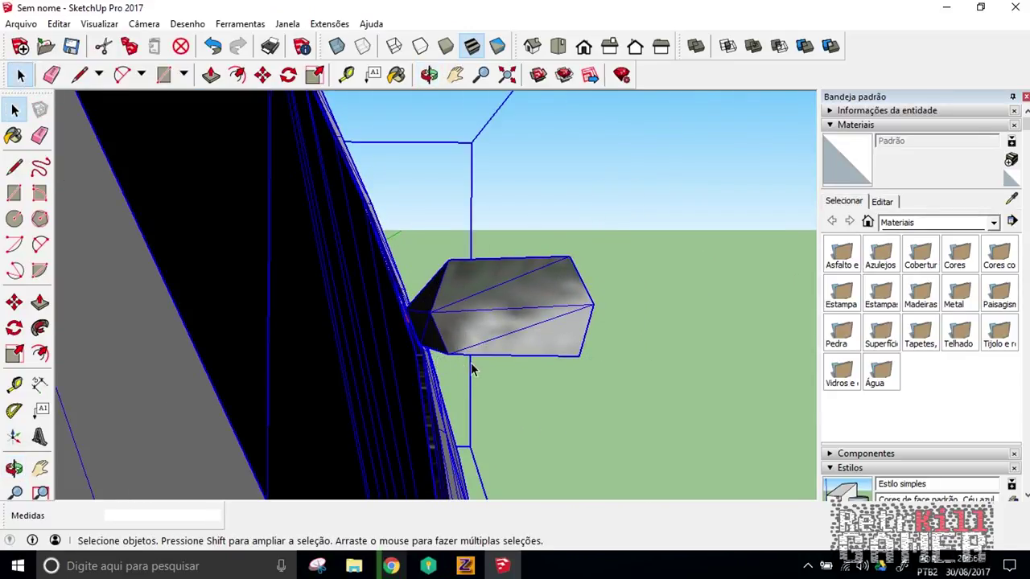
Open the car group for editing and crossing-select the side mirror's faces and edges
right_click(464, 311)
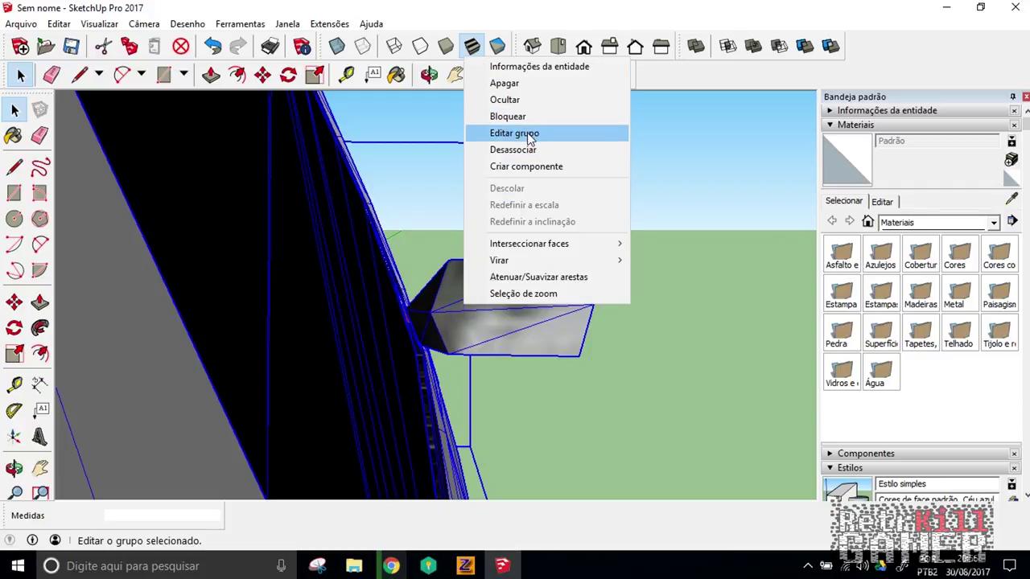
left_click(526, 134)
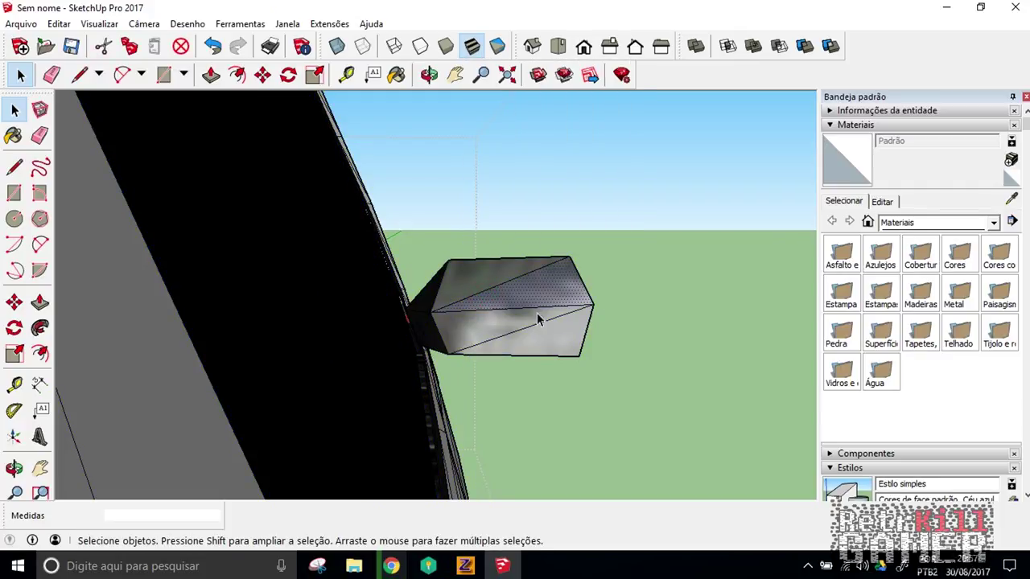
left_click_drag(579, 350, 521, 357)
mouse_move(481, 299)
middle_mouse_down()
mouse_move(488, 285)
mouse_move(448, 229)
middle_mouse_up()
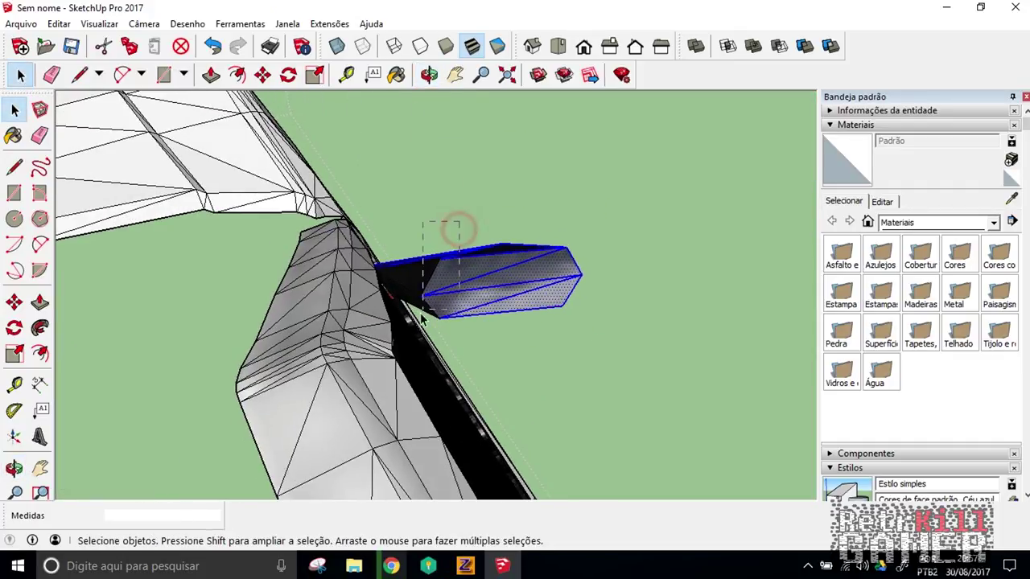
middle_click_drag(432, 303, 592, 320)
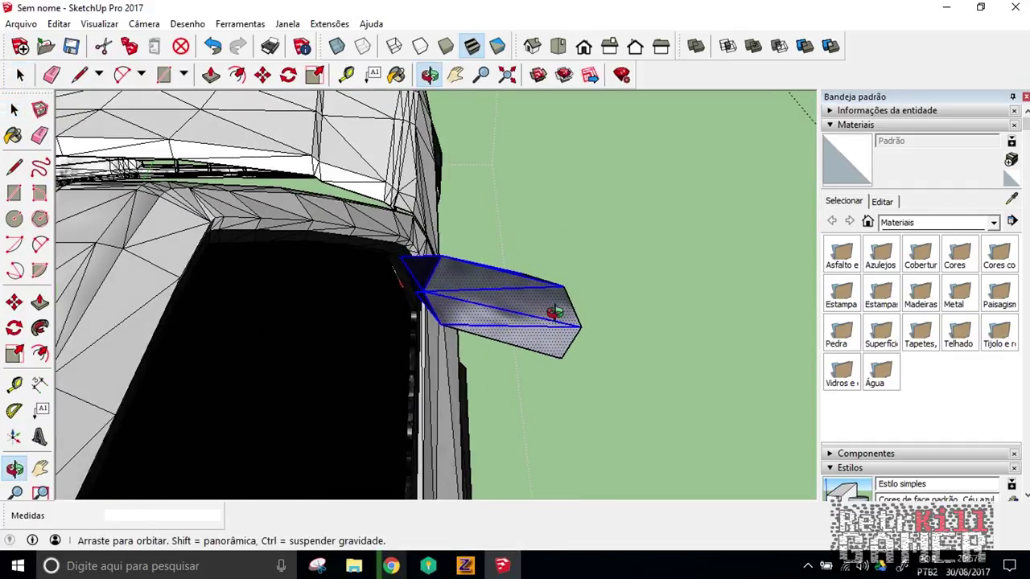
middle_click(593, 255)
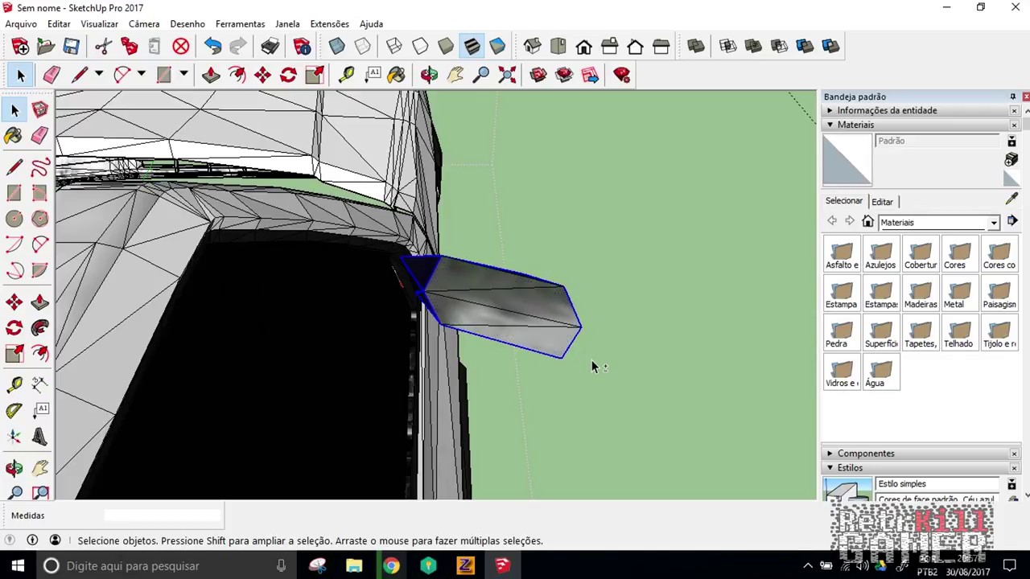
left_click_drag(495, 344, 498, 346)
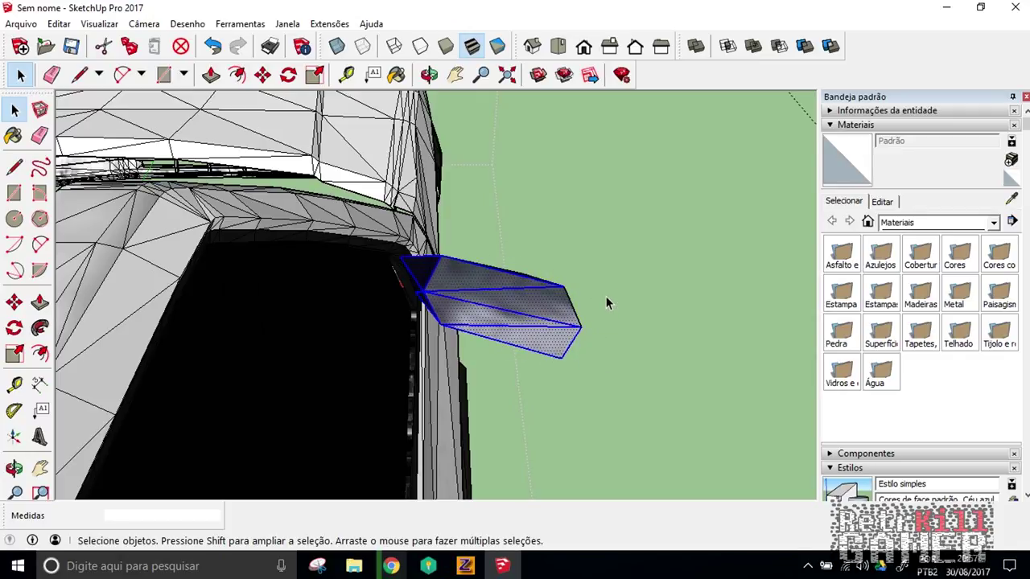
Orbit around the car to a side view of the selected mirror
mouse_move(574, 349)
middle_mouse_down()
mouse_move(513, 324)
mouse_move(435, 324)
middle_mouse_up()
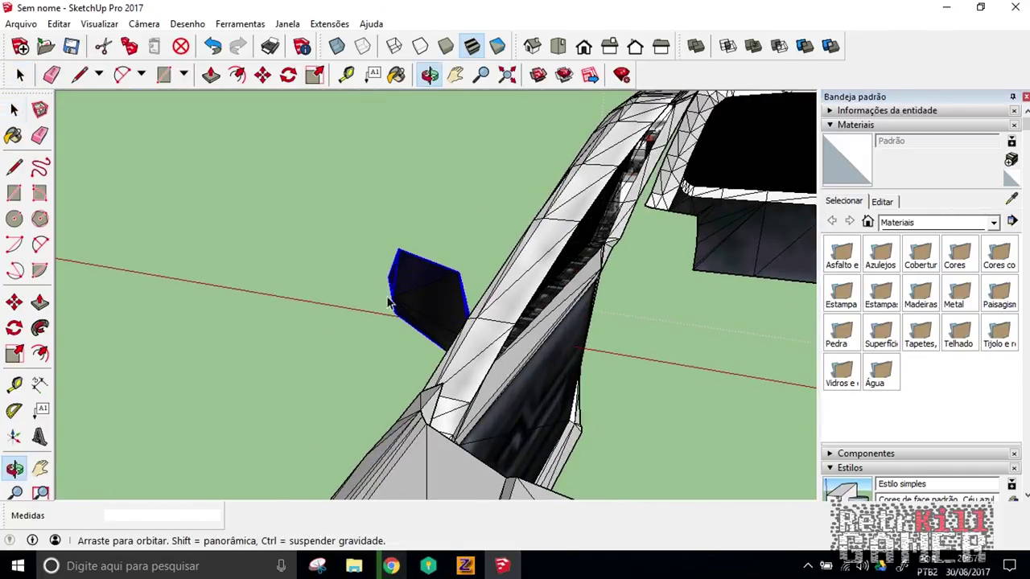
middle_click_drag(451, 327, 453, 339)
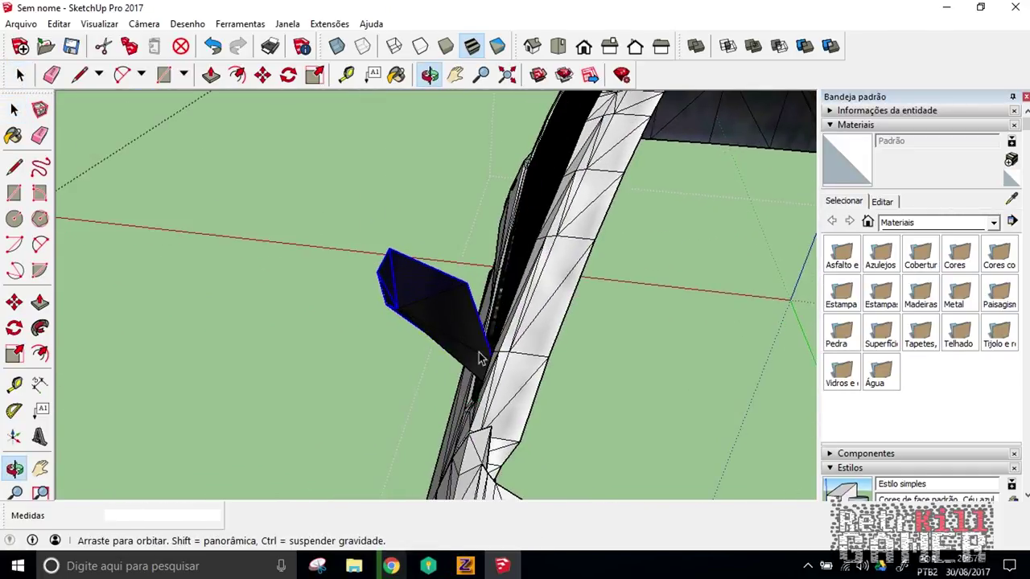
middle_click_drag(426, 300, 462, 253)
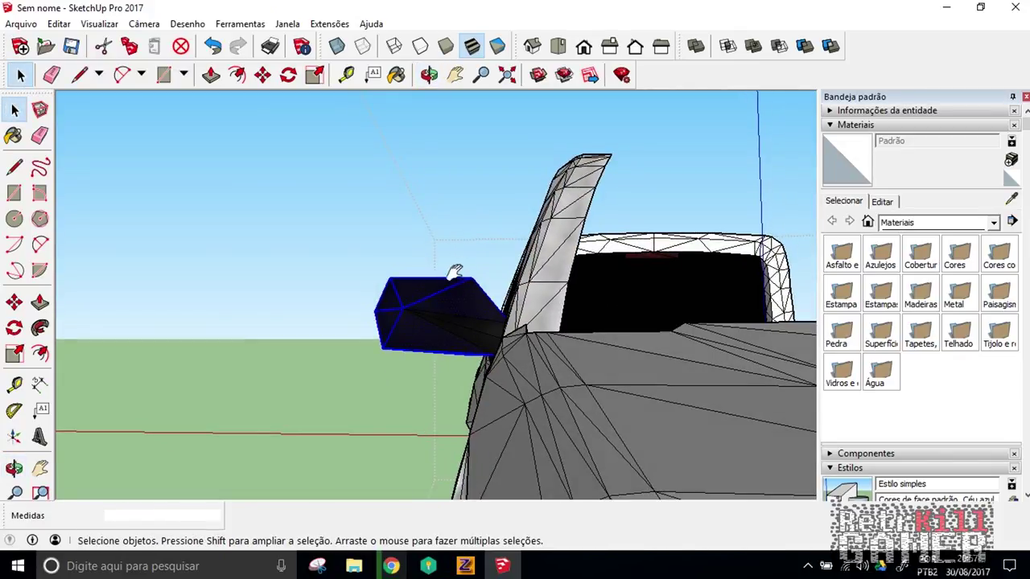
middle_click_drag(461, 256, 464, 267)
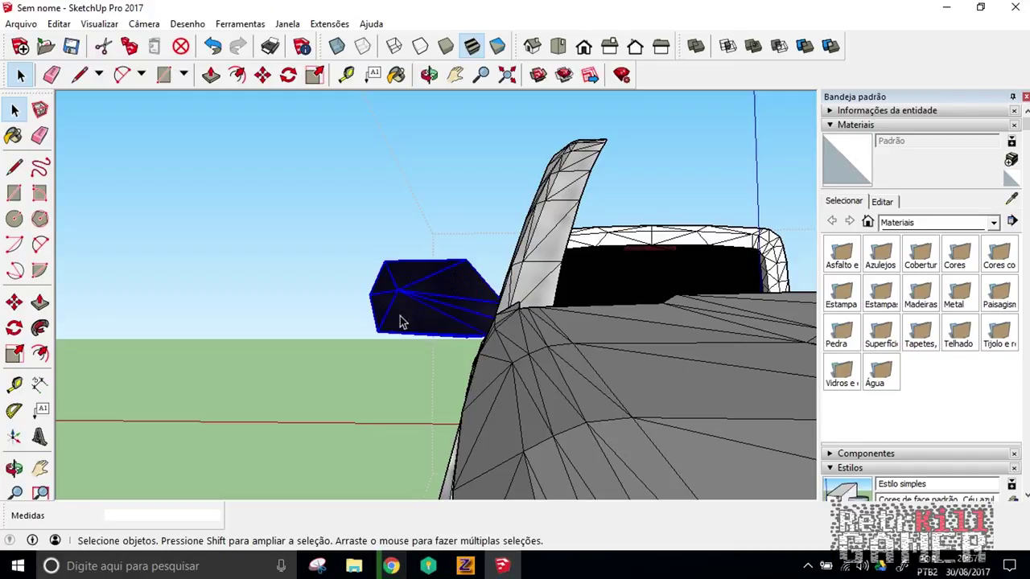
middle_click_drag(402, 322, 633, 341)
middle_click_drag(498, 383, 342, 285)
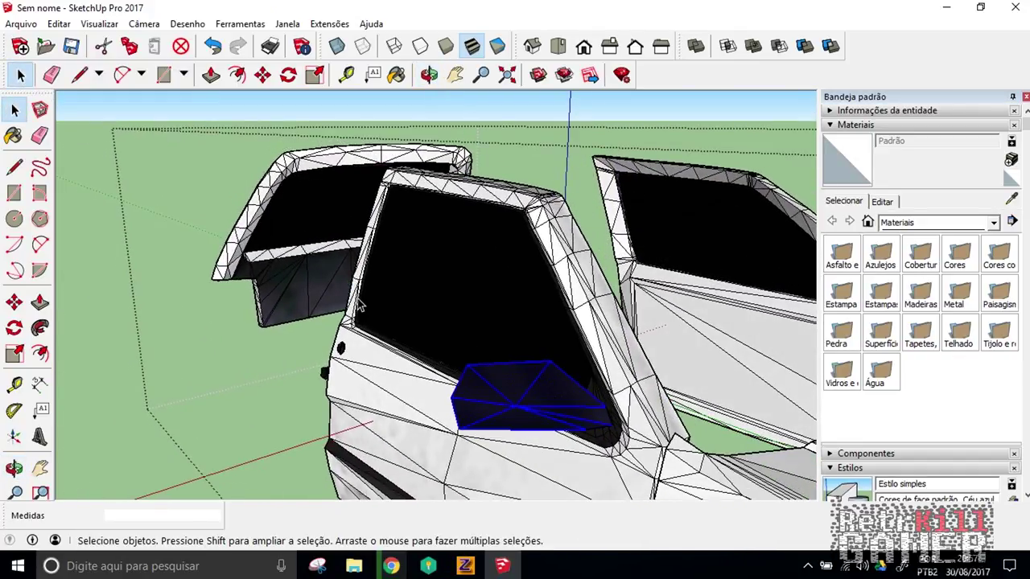
middle_click_drag(350, 282, 402, 341)
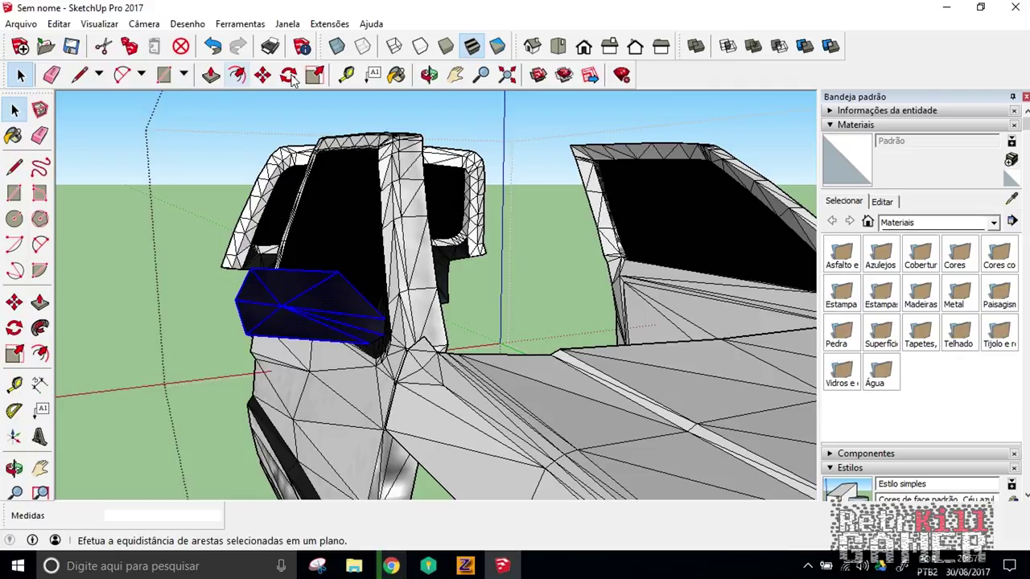
mouse_move(218, 272)
middle_mouse_down()
mouse_move(154, 243)
mouse_move(337, 321)
middle_mouse_up()
key("q")
Rotate the side mirror 15° about a centre point beside it
left_click(249, 308)
left_click(214, 308)
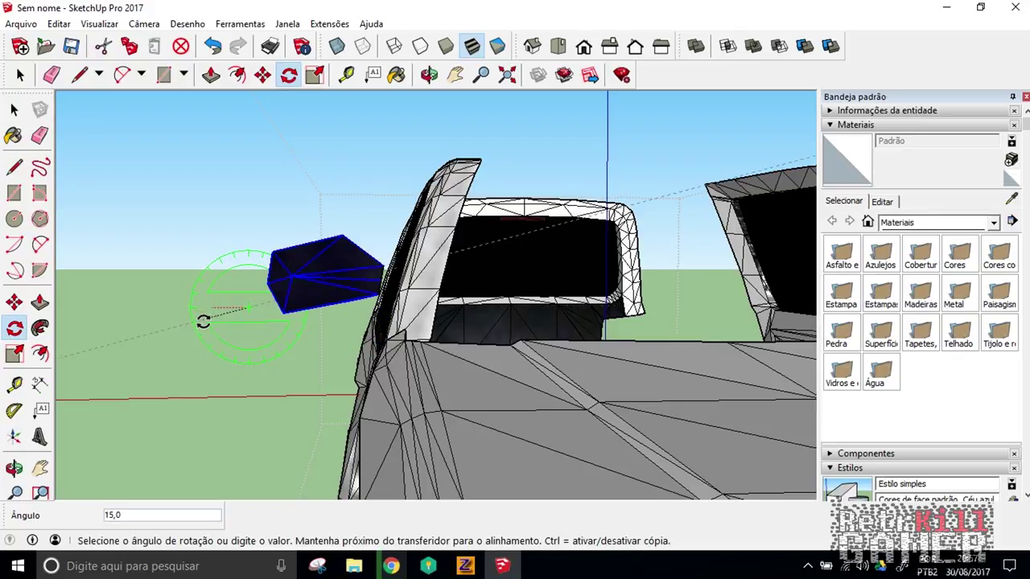
left_click(202, 322)
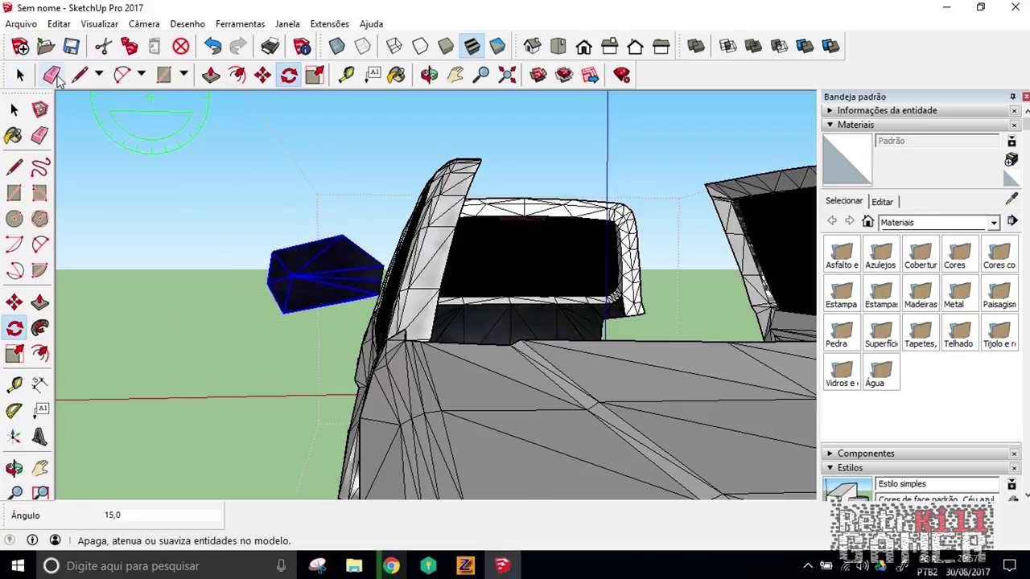
Move the mirror slightly so it sits against the door pillar
left_click(262, 74)
middle_click_drag(370, 282, 328, 269)
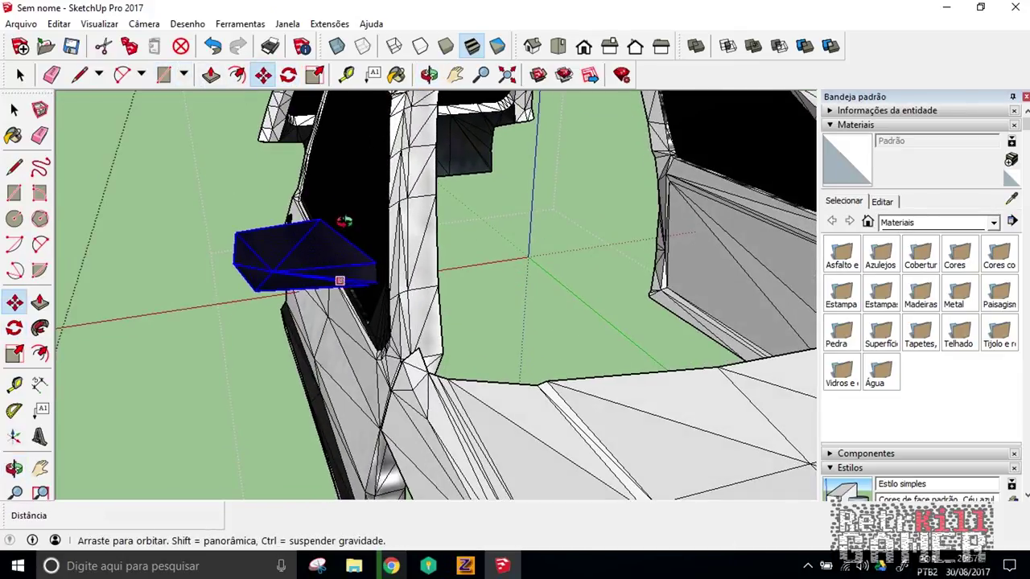
left_click(330, 270)
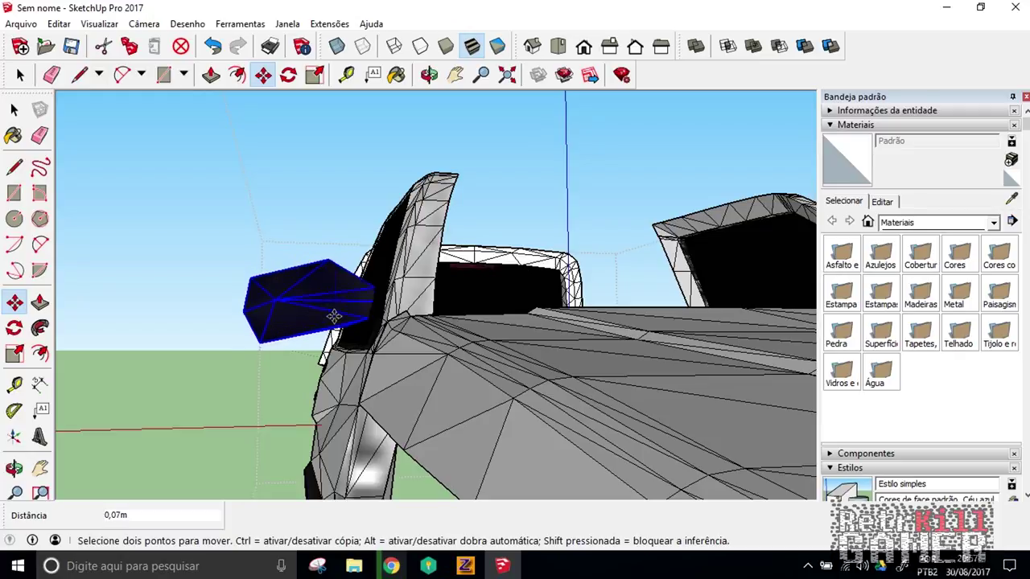
mouse_move(334, 328)
middle_mouse_down()
mouse_move(361, 370)
mouse_move(276, 372)
mouse_move(481, 352)
mouse_move(351, 347)
mouse_move(448, 345)
mouse_move(487, 356)
middle_mouse_up()
scroll(509, 335, "up", 3)
scroll(495, 336, "up", 3)
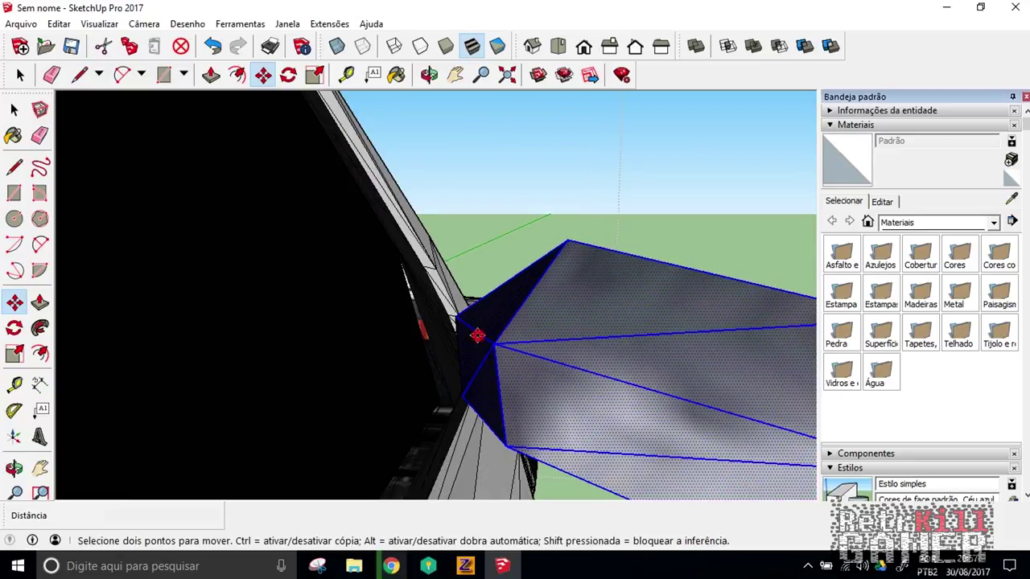
left_click(468, 331)
Orbit around to check the mirror's placement, then close the car group
scroll(464, 324, "down", 3)
mouse_move(536, 338)
middle_mouse_down()
mouse_move(253, 347)
mouse_move(520, 349)
mouse_move(325, 328)
middle_mouse_up()
scroll(325, 328, "down", 3)
scroll(455, 345, "down", 2)
mouse_move(455, 345)
middle_mouse_down()
mouse_move(338, 305)
mouse_move(383, 315)
middle_mouse_up()
scroll(198, 329, "down", 3)
mouse_move(197, 329)
middle_mouse_down()
mouse_move(542, 298)
mouse_move(505, 342)
middle_mouse_up()
scroll(639, 368, "up", 2)
scroll(518, 382, "up", 3)
middle_click_drag(563, 378, 294, 299)
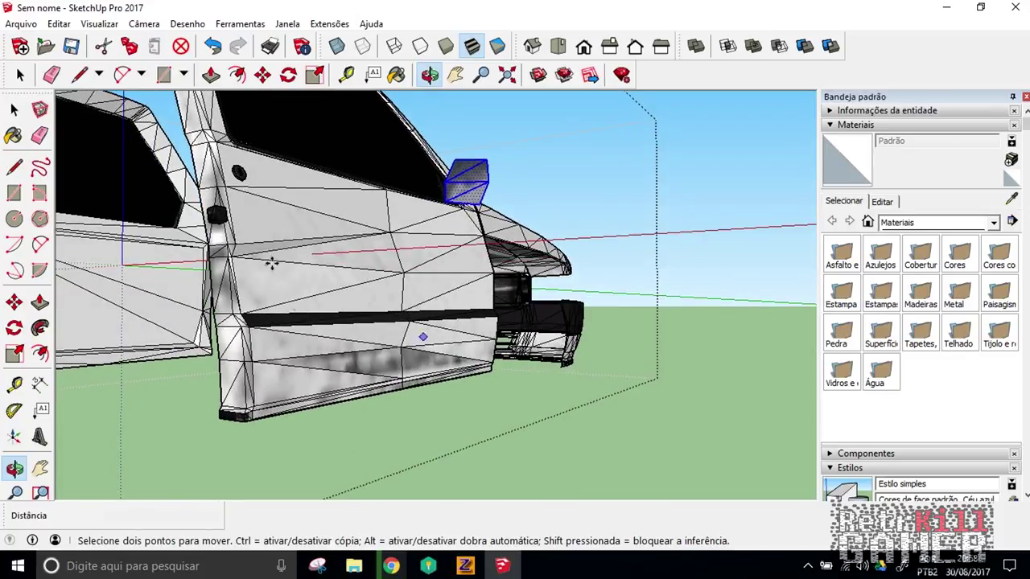
left_click(13, 109)
left_click(479, 391)
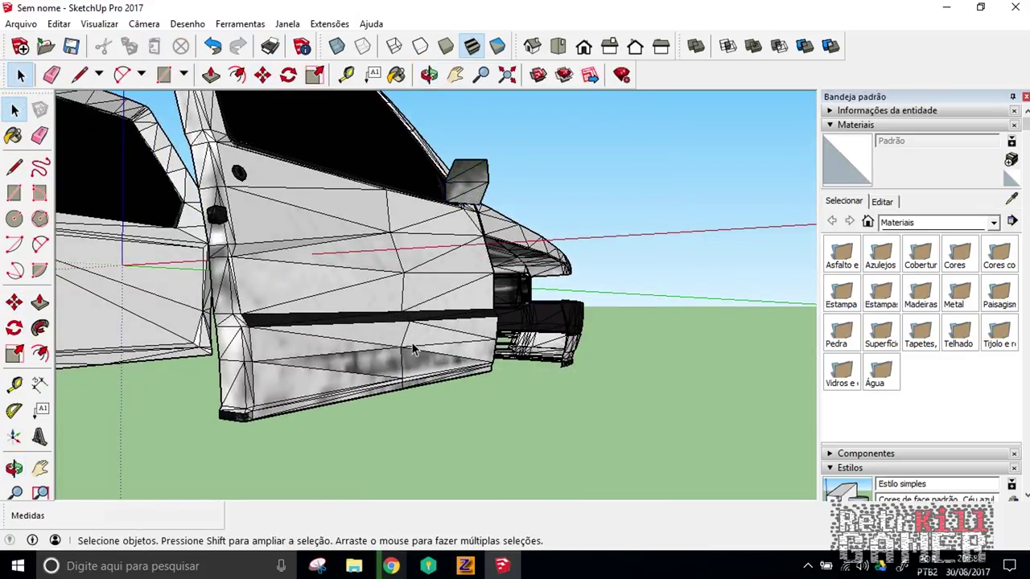
Open the car group for editing via Editar grupo
left_click(375, 361)
right_click(377, 362)
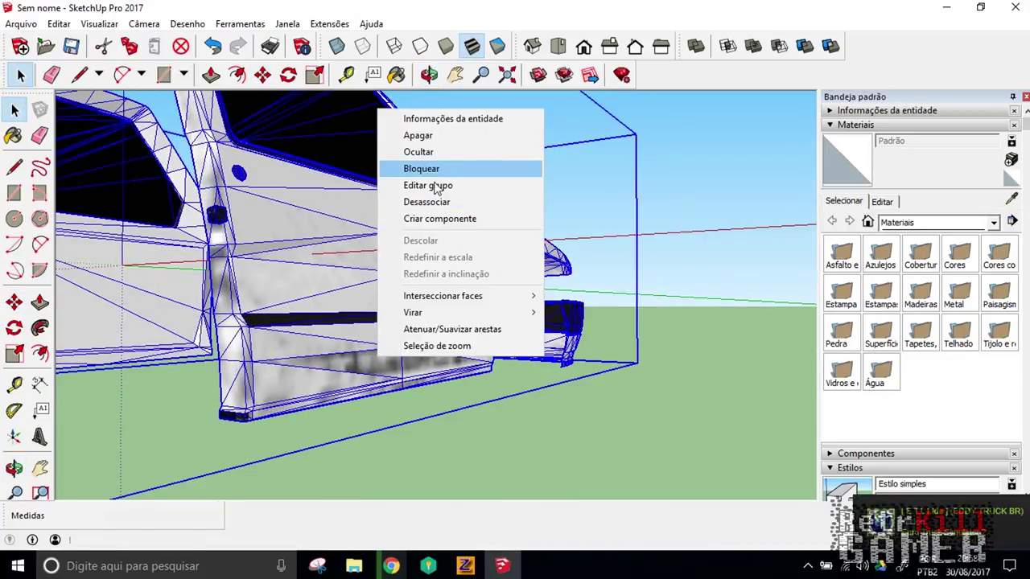
left_click(433, 185)
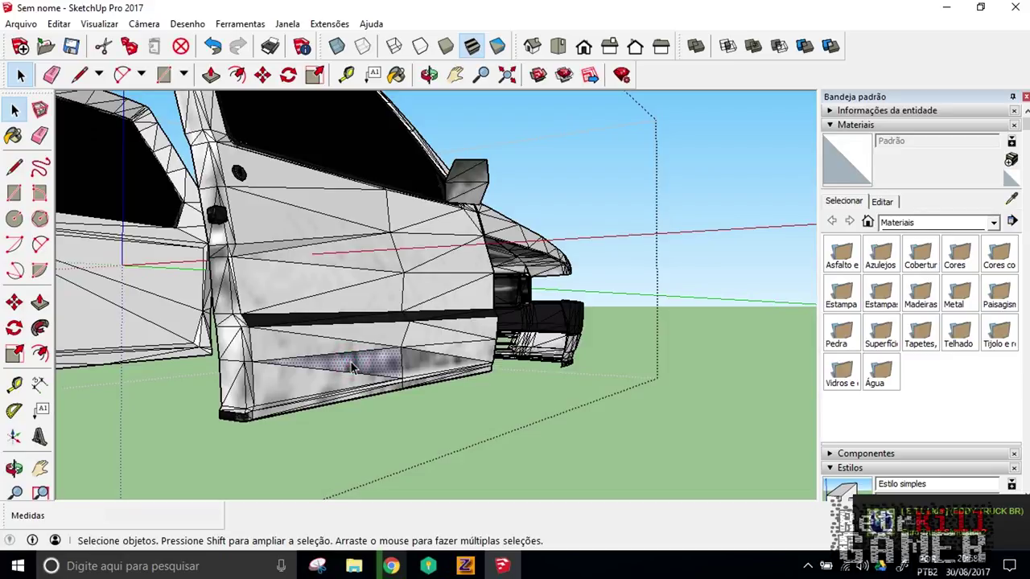
middle_click_drag(351, 368, 357, 375)
Copy the lower front-door face and paste a copy into the model
scroll(378, 394, "up", 3)
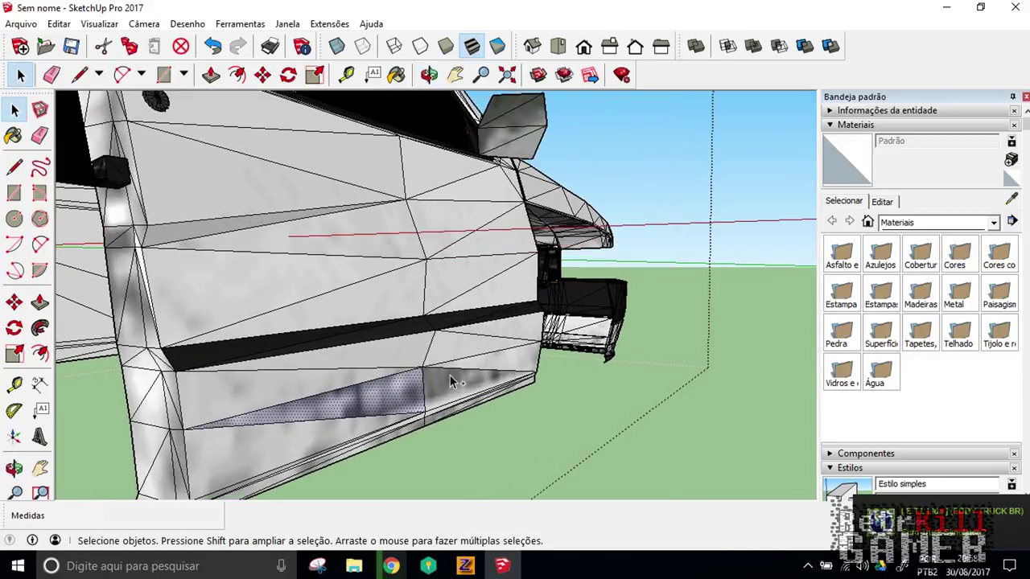
left_click(481, 369)
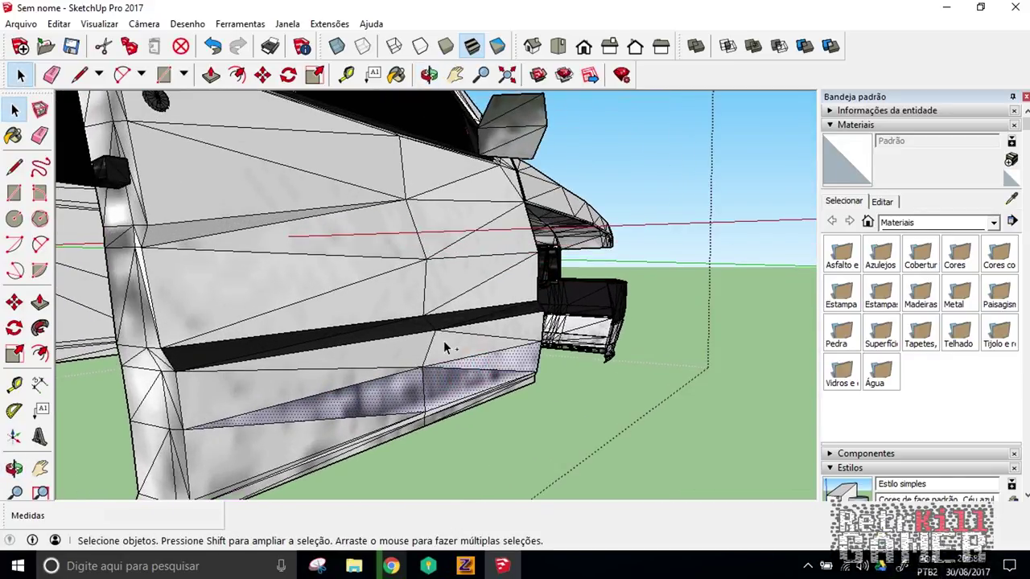
right_click(400, 386)
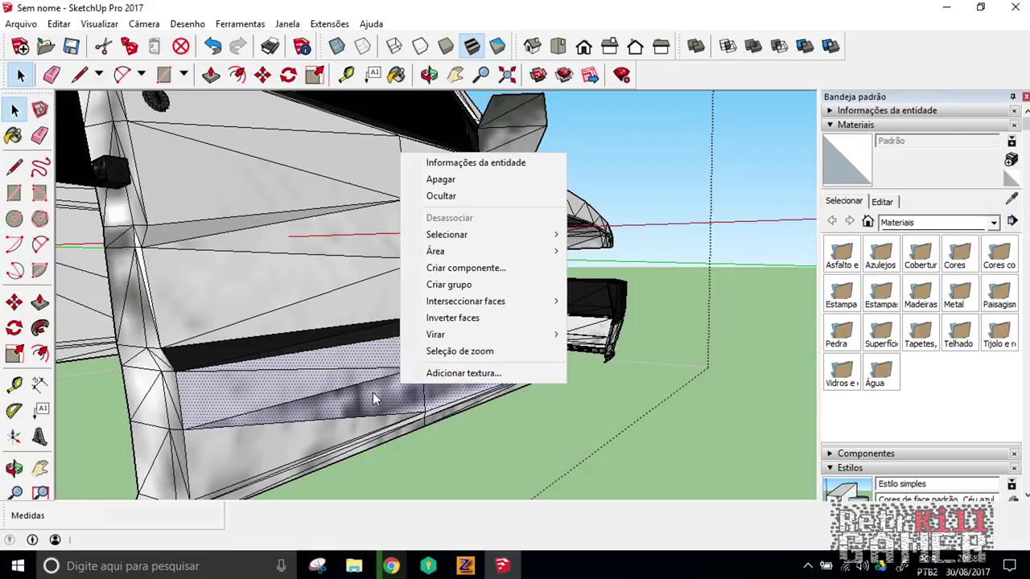
left_click(337, 378)
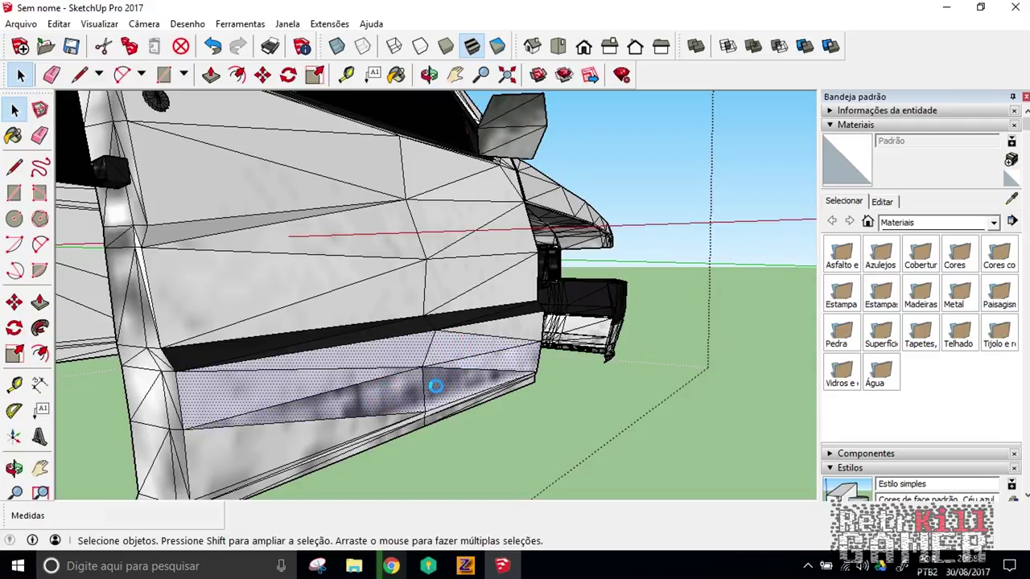
key("ctrl+v")
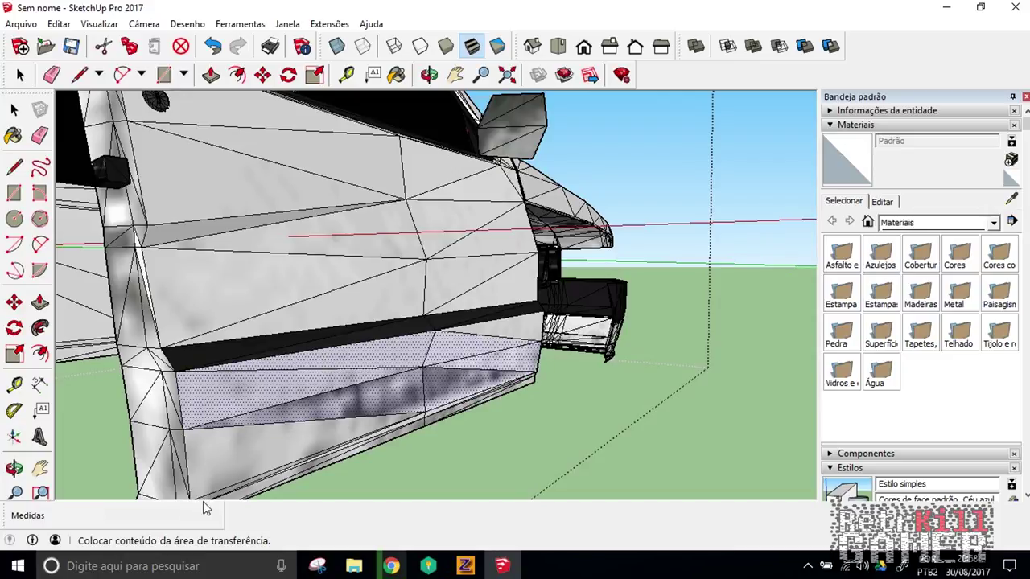
left_click(224, 488)
Move the pasted door face about 0,10 m along the door bottom
mouse_move(413, 391)
middle_mouse_down()
mouse_move(520, 407)
mouse_move(649, 395)
mouse_move(626, 395)
mouse_move(527, 320)
middle_mouse_up()
key("m")
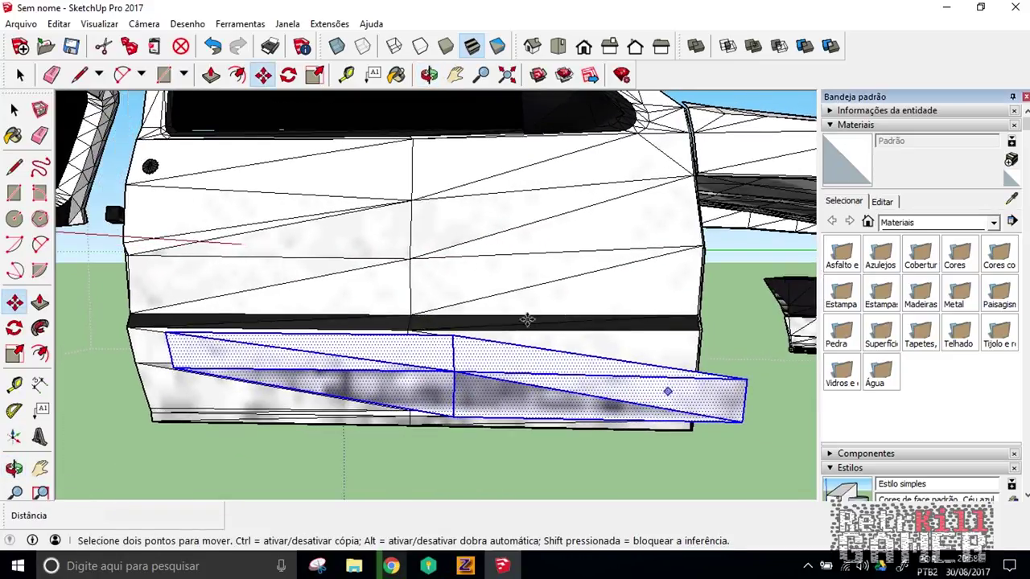
left_click_drag(440, 370, 397, 363)
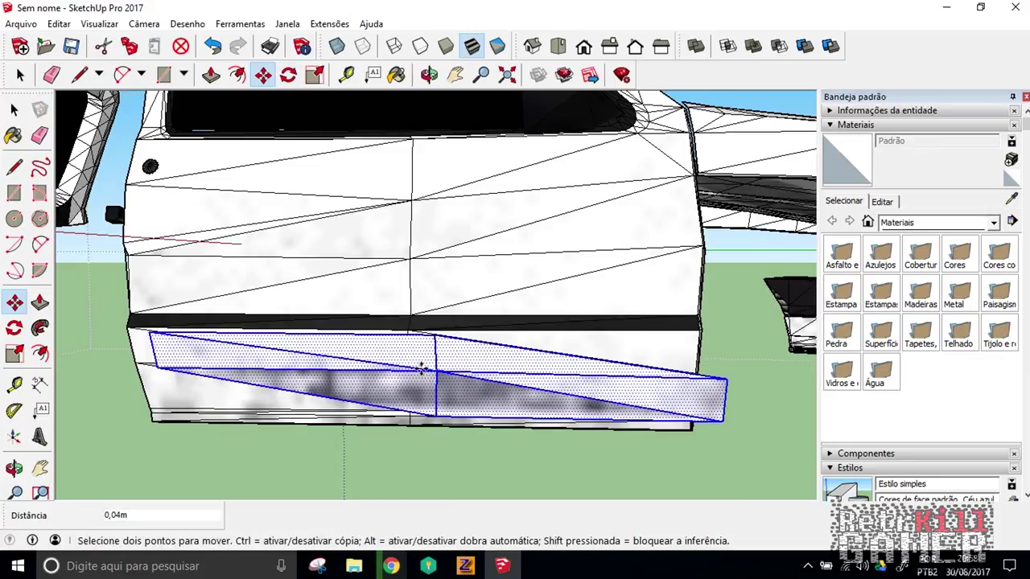
left_click(396, 365)
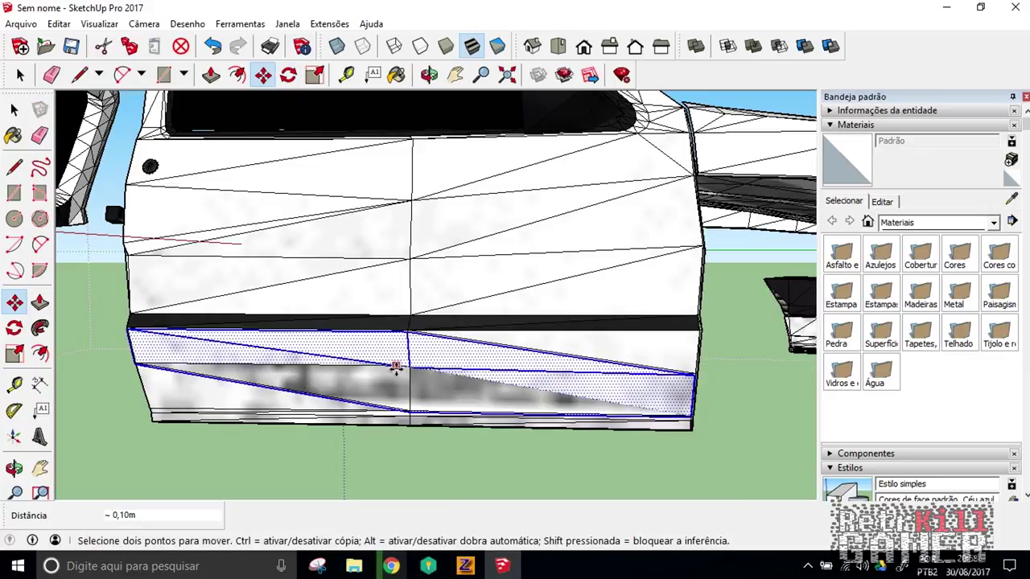
Orbit around the car to an angled front view to check the placed panel
middle_click_drag(396, 366, 440, 419)
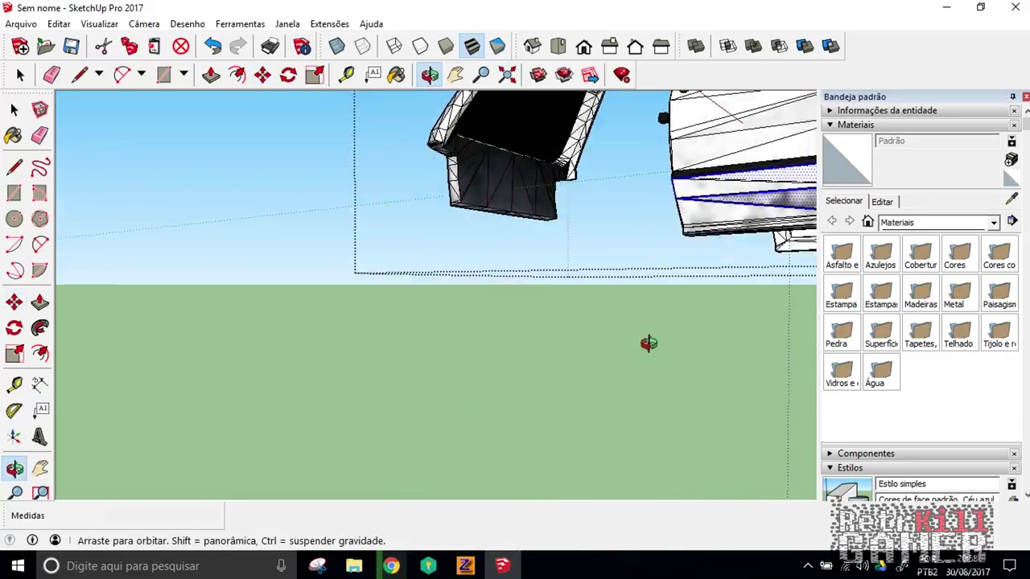
middle_click_drag(440, 419, 577, 351)
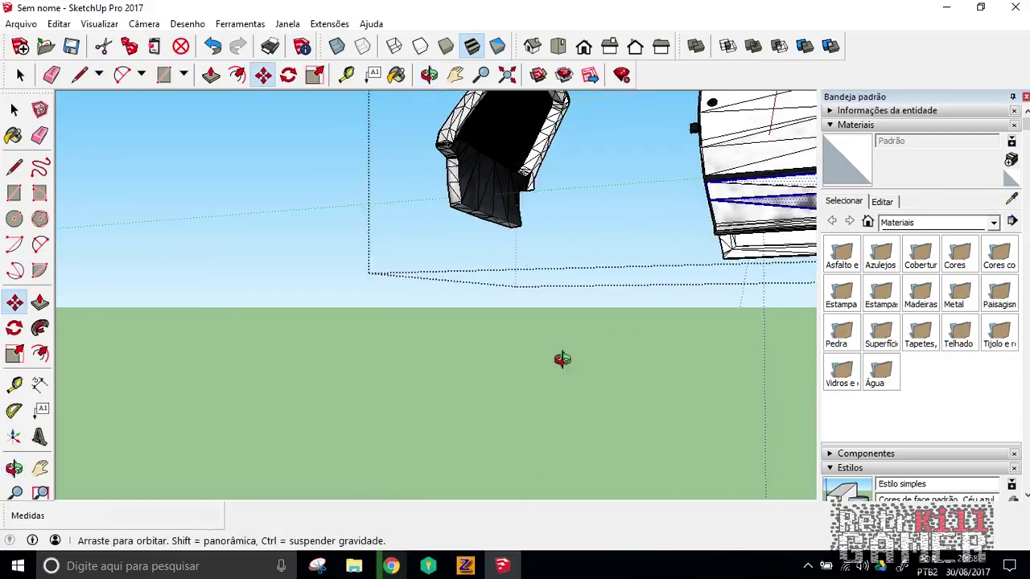
scroll(504, 340, "up", 2)
middle_click_drag(504, 340, 494, 339)
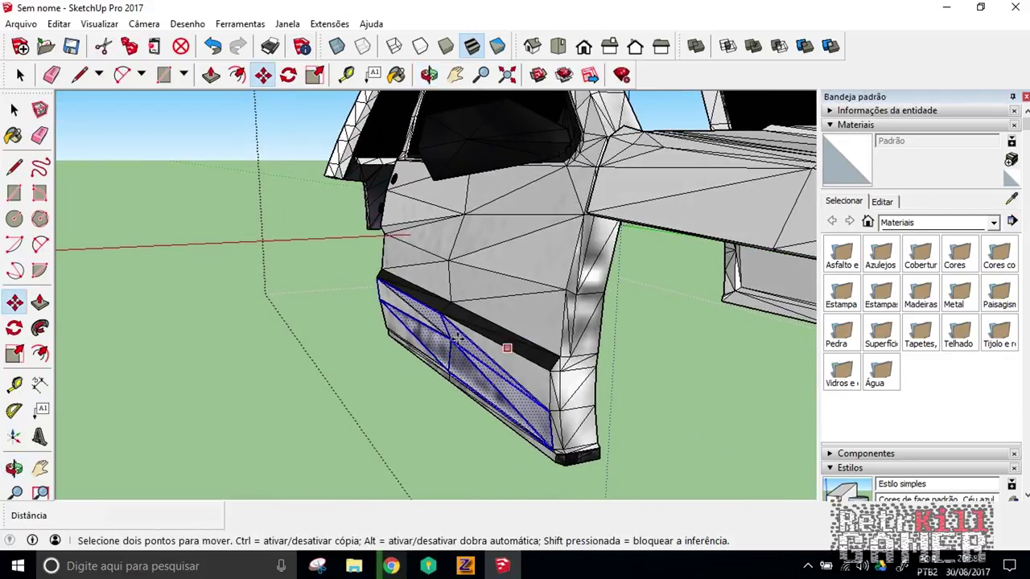
mouse_move(447, 336)
middle_mouse_down()
mouse_move(384, 292)
mouse_move(311, 321)
middle_mouse_up()
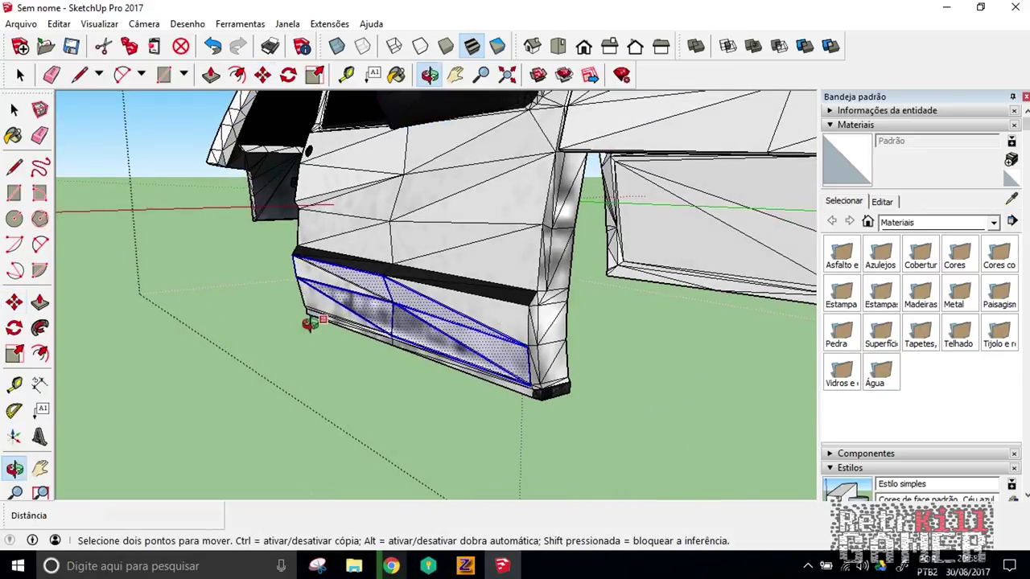
scroll(241, 360, "up", 3)
mouse_move(242, 359)
middle_mouse_down()
mouse_move(584, 395)
mouse_move(276, 366)
mouse_move(411, 349)
mouse_move(506, 367)
mouse_move(322, 314)
middle_mouse_up()
scroll(305, 298, "up", 2)
scroll(316, 310, "up", 1)
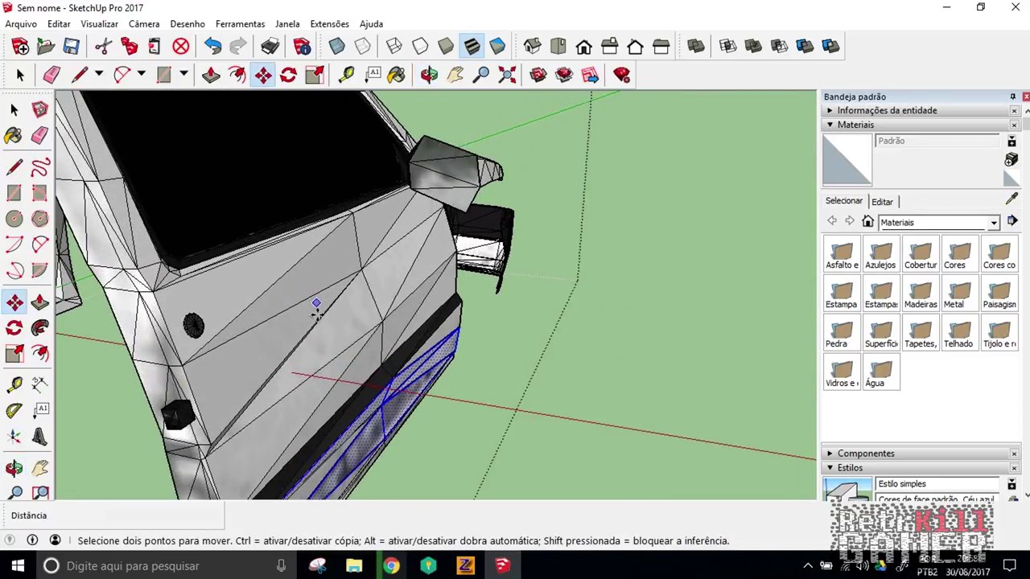
Clear the lower-panel selection and start picking faces on the front door
key("ctrl+t")
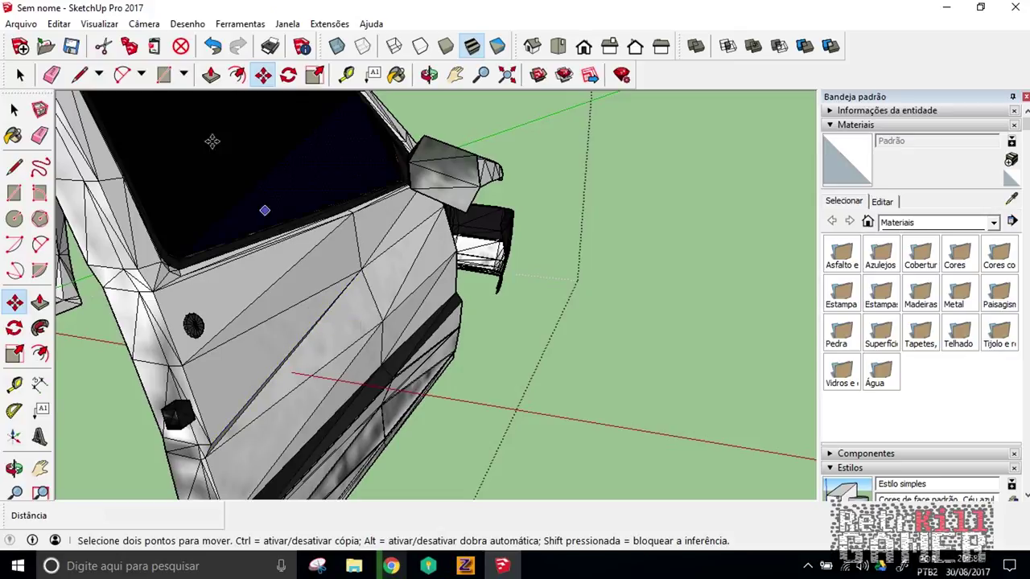
key("space")
left_click(294, 342)
mouse_move(291, 338)
middle_mouse_down()
mouse_move(282, 326)
mouse_move(326, 323)
middle_mouse_up()
left_click(326, 322)
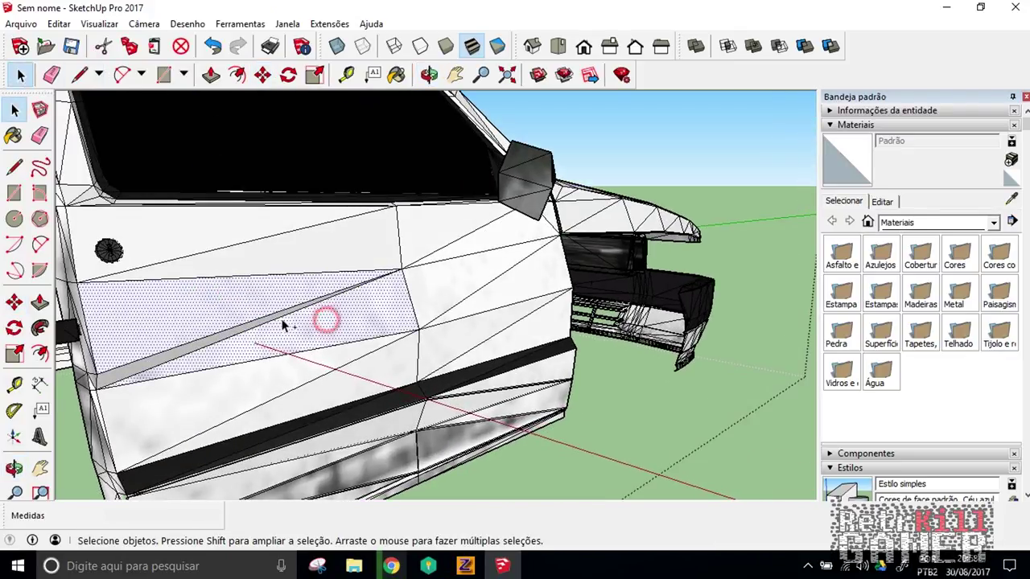
left_click(297, 331)
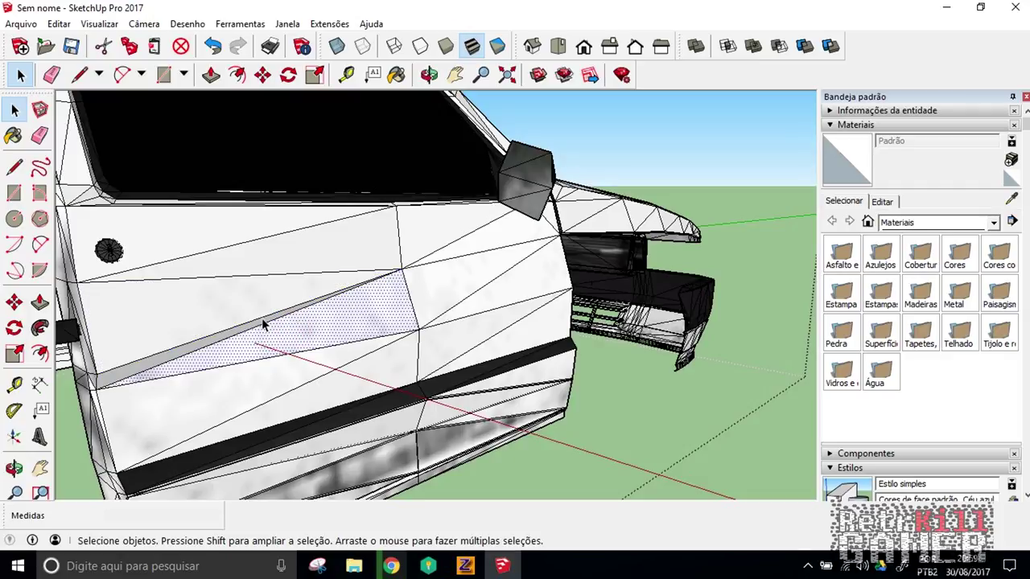
Select the upper door faces above the black trim strip and paste a copy
left_click(299, 252, "shift")
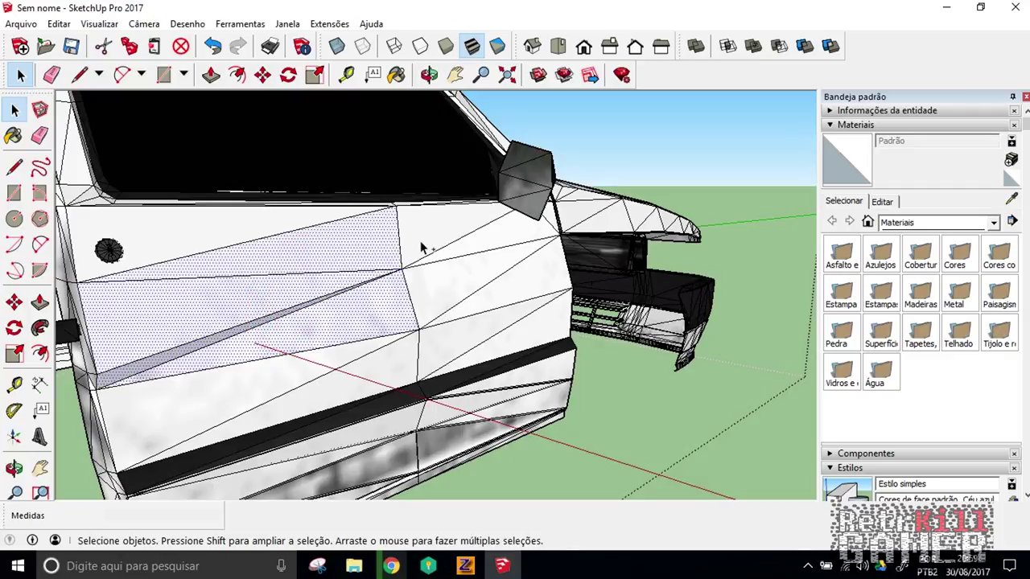
left_click(433, 288)
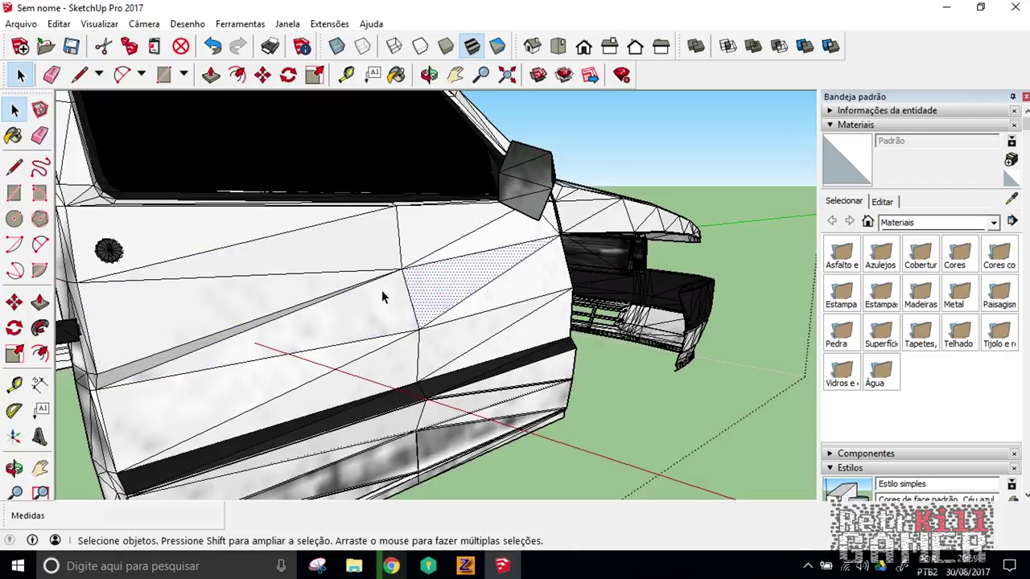
left_click(381, 293)
left_click(379, 247, "shift")
left_click(345, 282, "shift")
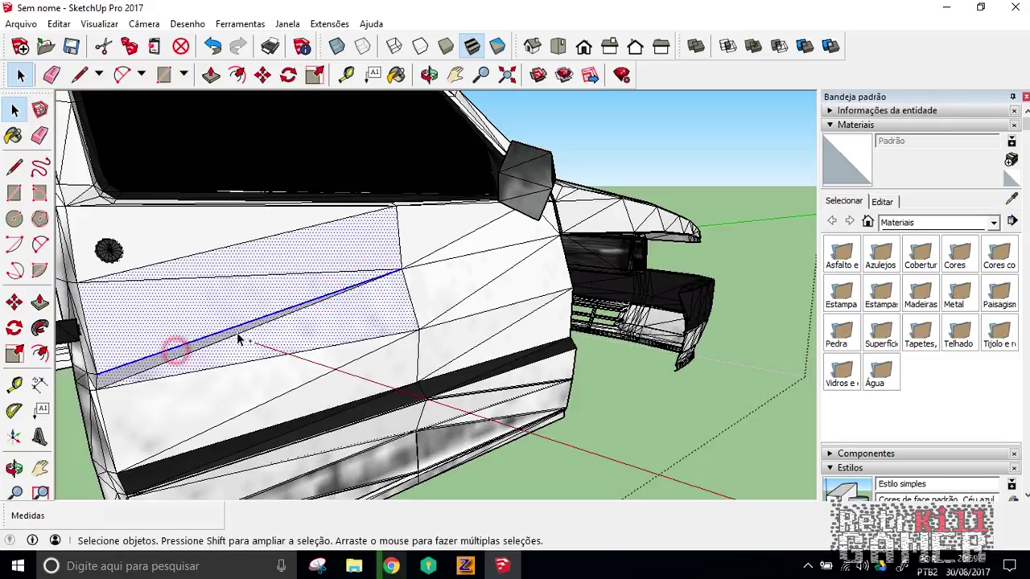
key("ctrl+v")
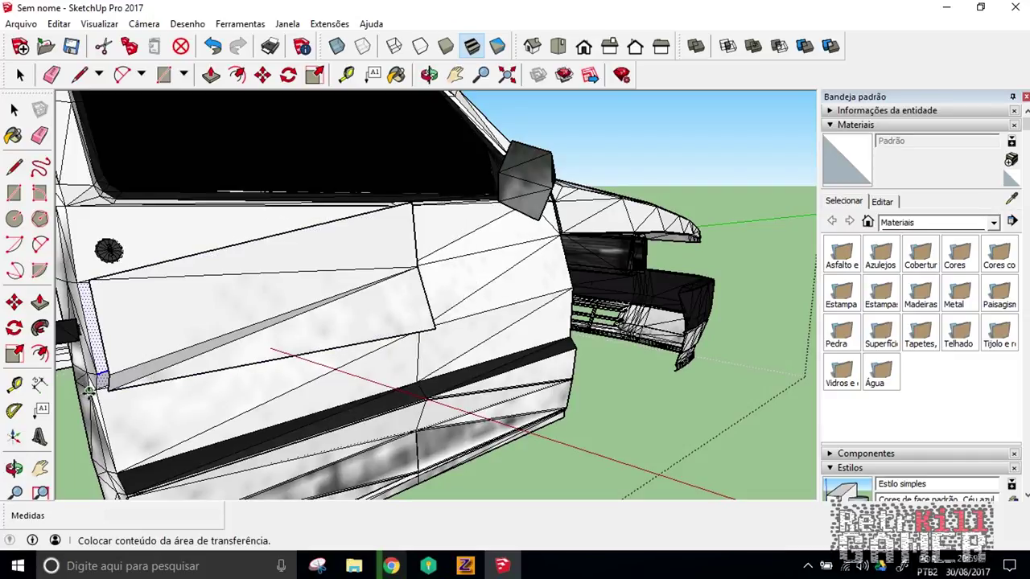
middle_click_drag(119, 391, 152, 362)
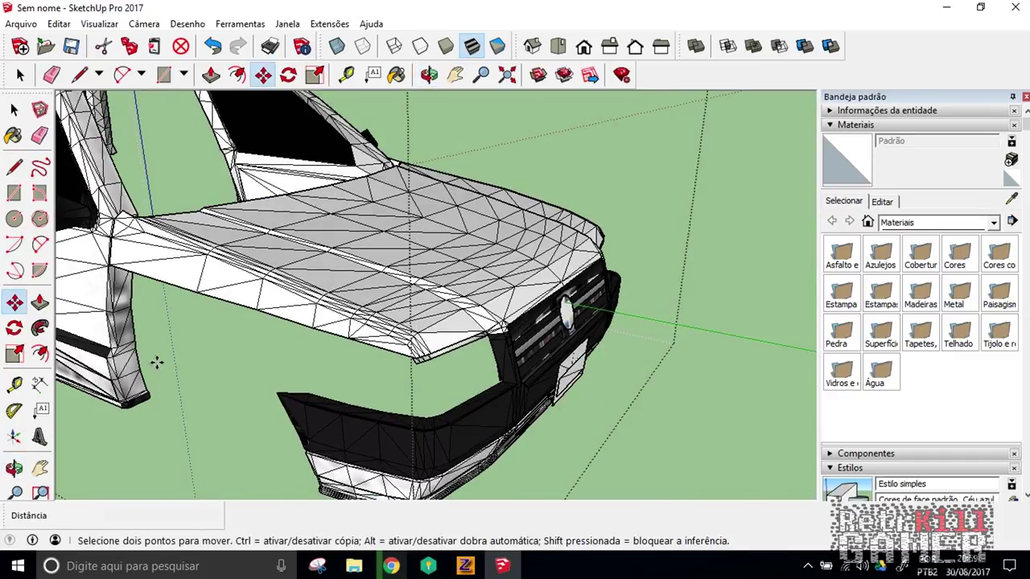
Orbit and zoom in on the pasted door panel copy beside the front door
mouse_move(349, 322)
middle_mouse_down()
mouse_move(230, 338)
mouse_move(262, 291)
mouse_move(539, 234)
mouse_move(459, 329)
mouse_move(346, 330)
mouse_move(214, 370)
mouse_move(188, 271)
mouse_move(128, 317)
mouse_move(338, 186)
middle_mouse_up()
scroll(206, 294, "up", 5)
mouse_move(403, 161)
middle_mouse_down()
mouse_move(451, 131)
mouse_move(218, 260)
mouse_move(266, 290)
mouse_move(635, 265)
mouse_move(634, 281)
middle_mouse_up()
mouse_move(566, 319)
middle_mouse_down()
mouse_move(595, 313)
mouse_move(574, 322)
mouse_move(572, 338)
mouse_move(585, 328)
middle_mouse_up()
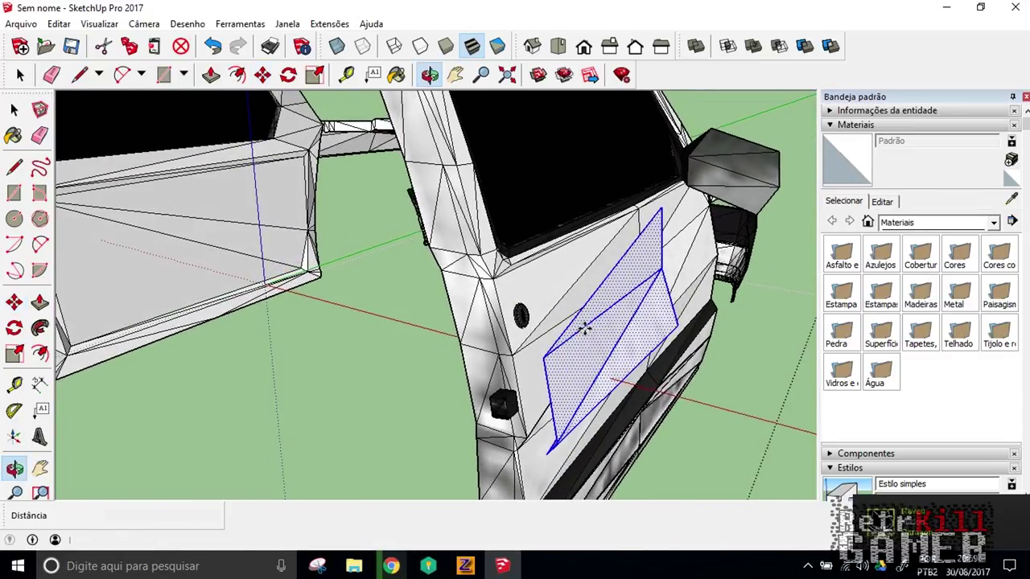
Move the pasted upper door panel about 0,04m into place over the front door
key("m")
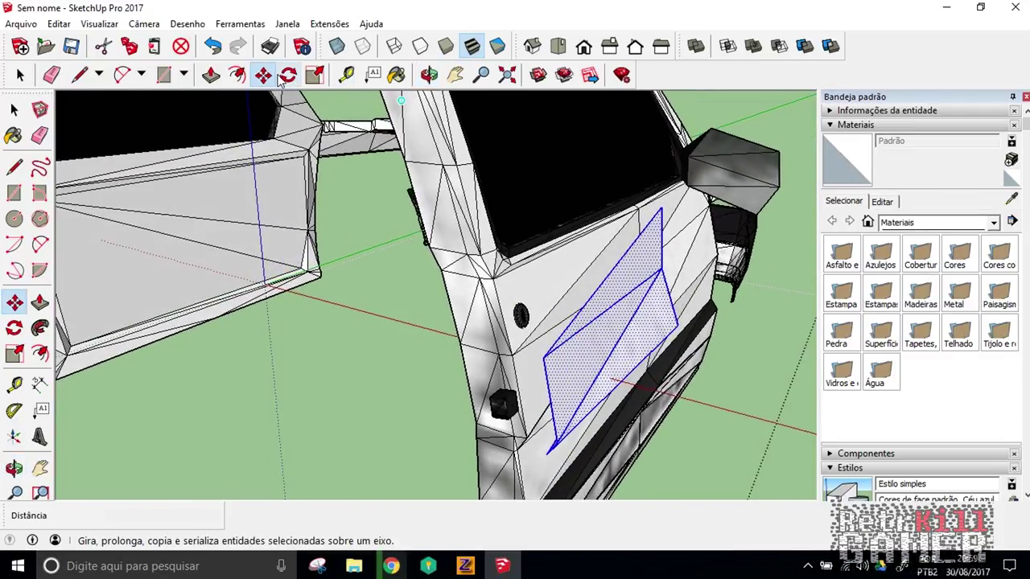
left_click(609, 317)
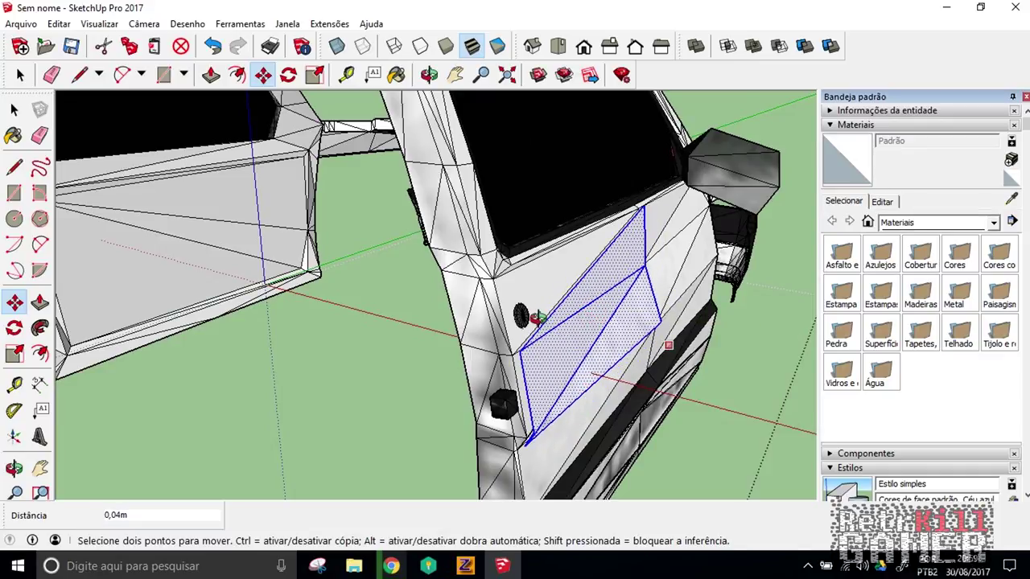
middle_click_drag(537, 317, 555, 326)
scroll(555, 326, "up", 2)
scroll(558, 326, "up", 3)
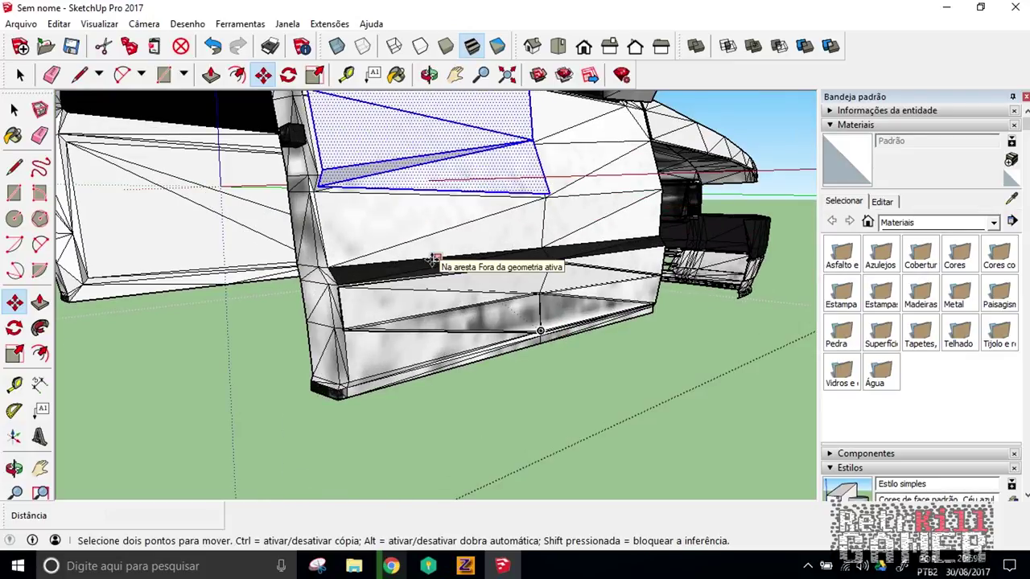
scroll(433, 259, "down", 2)
scroll(464, 280, "down", 3)
mouse_move(464, 280)
middle_mouse_down()
mouse_move(168, 268)
mouse_move(483, 260)
mouse_move(602, 293)
mouse_move(649, 265)
mouse_move(650, 287)
mouse_move(632, 292)
mouse_move(651, 262)
mouse_move(310, 206)
middle_mouse_up()
scroll(482, 260, "up", 2)
key("m")
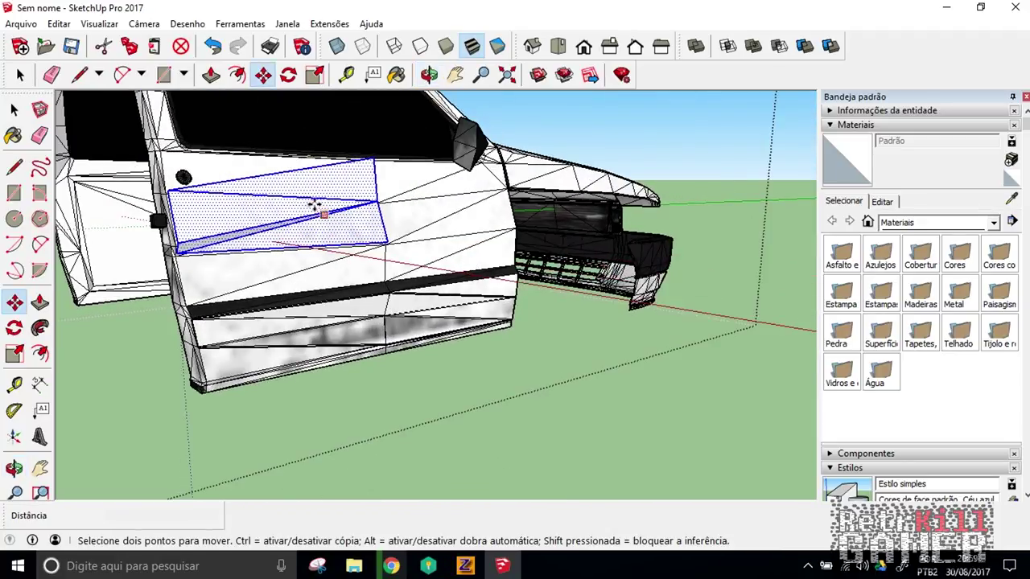
mouse_move(259, 331)
middle_mouse_down()
mouse_move(426, 305)
mouse_move(596, 339)
middle_mouse_up()
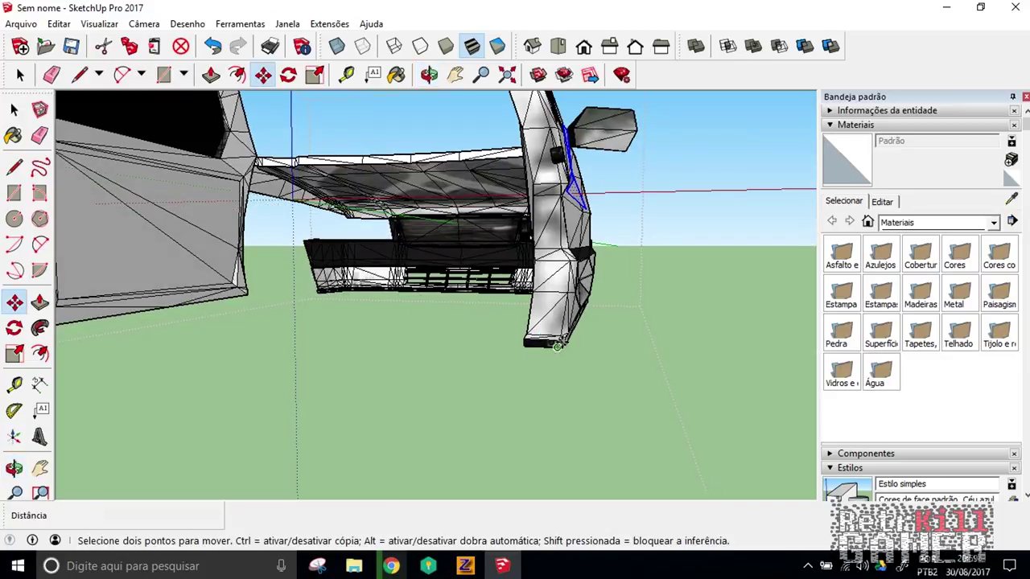
mouse_move(611, 218)
middle_mouse_down()
mouse_move(324, 314)
mouse_move(349, 367)
mouse_move(302, 384)
mouse_move(208, 369)
middle_mouse_up()
scroll(333, 350, "down", 2)
mouse_move(411, 321)
middle_mouse_down()
mouse_move(421, 375)
mouse_move(555, 497)
middle_mouse_up()
scroll(575, 452, "up", 3)
mouse_move(665, 379)
middle_mouse_down()
mouse_move(467, 373)
mouse_move(608, 400)
mouse_move(483, 386)
mouse_move(638, 467)
middle_mouse_up()
scroll(608, 400, "down", 2)
scroll(608, 400, "down", 3)
scroll(483, 386, "up", 3)
mouse_move(775, 388)
middle_mouse_down()
mouse_move(756, 384)
mouse_move(775, 379)
middle_mouse_up()
mouse_move(607, 460)
middle_mouse_down()
mouse_move(375, 460)
mouse_move(554, 417)
middle_mouse_up()
scroll(559, 434, "down", 4)
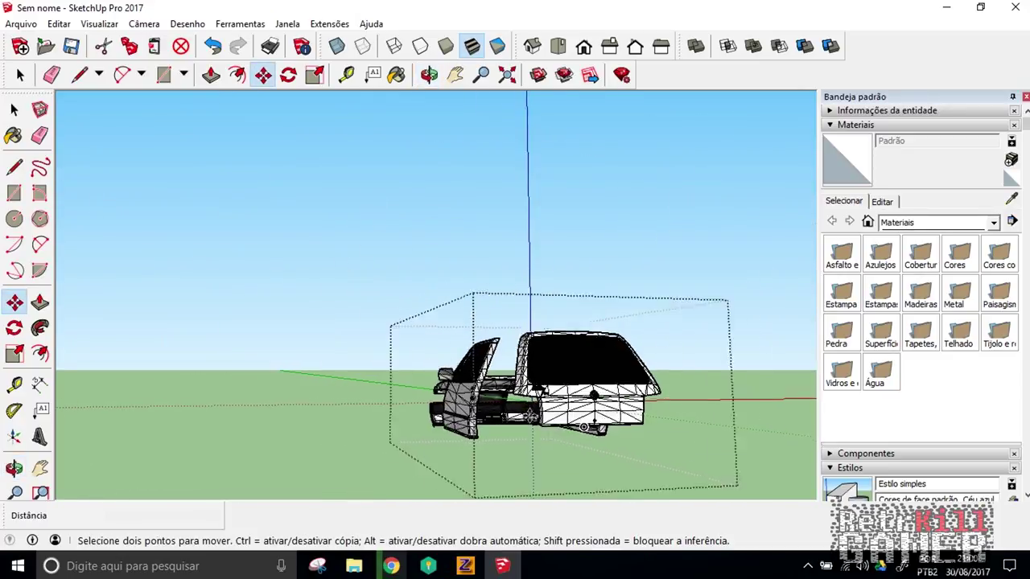
mouse_move(402, 435)
middle_mouse_down()
mouse_move(518, 432)
mouse_move(449, 427)
mouse_move(298, 443)
mouse_move(294, 429)
mouse_move(248, 430)
mouse_move(335, 448)
mouse_move(461, 443)
mouse_move(458, 414)
middle_mouse_up()
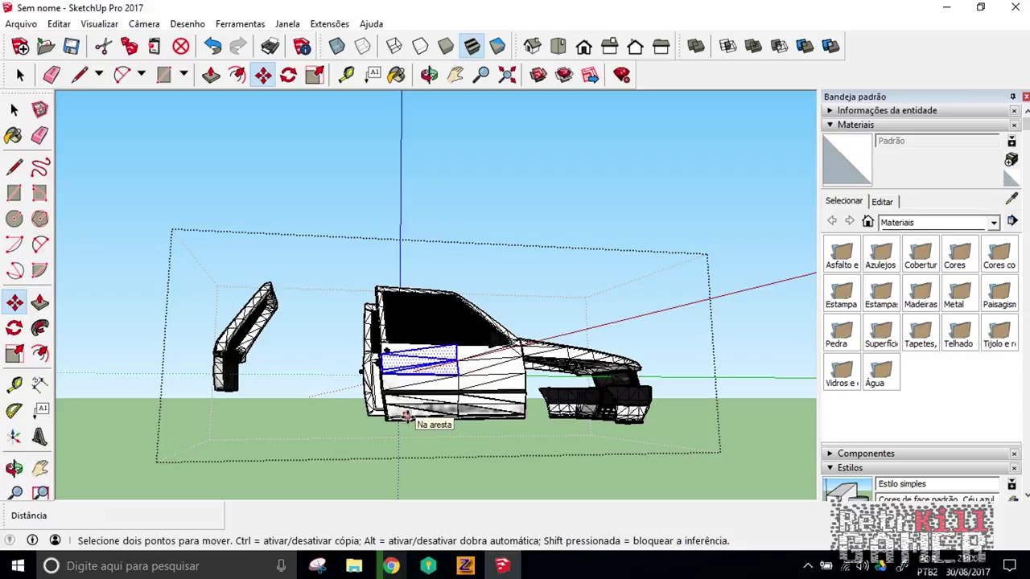
mouse_move(353, 423)
middle_mouse_down()
mouse_move(483, 485)
mouse_move(521, 449)
middle_mouse_up()
scroll(503, 394, "up", 3)
scroll(563, 395, "up", 2)
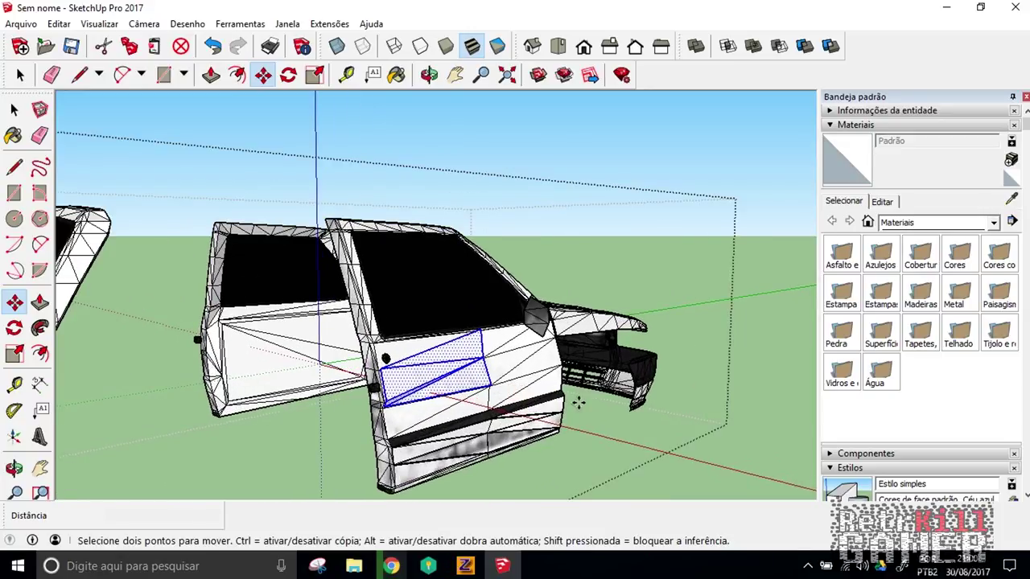
scroll(581, 402, "up", 2)
mouse_move(582, 407)
middle_mouse_down()
mouse_move(667, 405)
mouse_move(696, 375)
mouse_move(288, 358)
mouse_move(265, 387)
mouse_move(253, 384)
mouse_move(273, 391)
mouse_move(250, 405)
middle_mouse_up()
key("m")
scroll(250, 406, "up", 2)
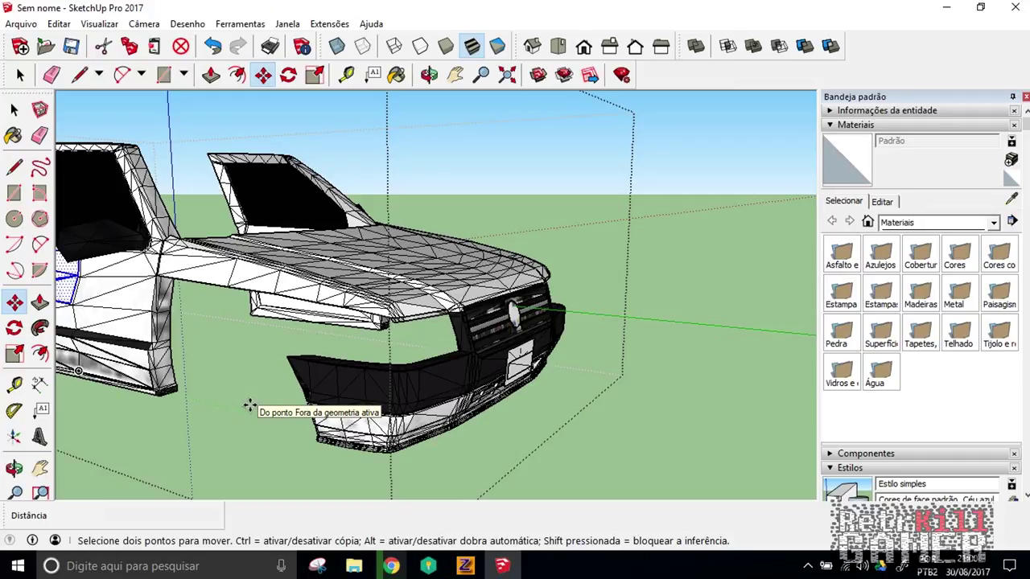
left_click(803, 559)
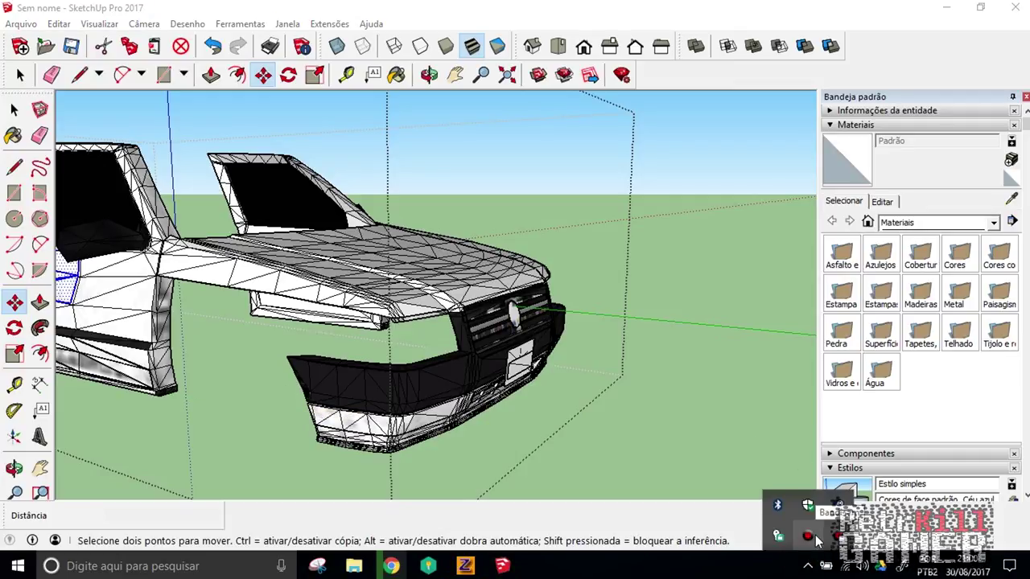